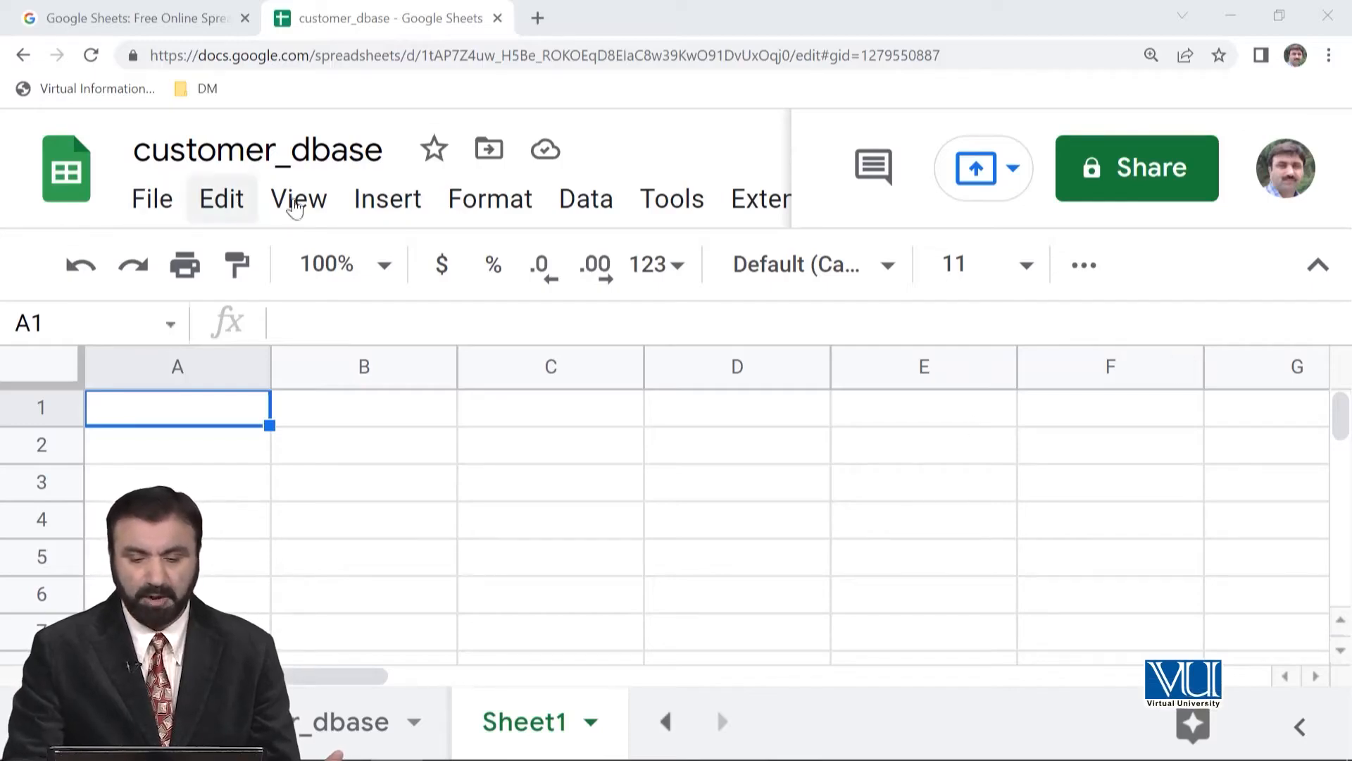
# - Create a new form from the customer_dbase spreadsheet and compare the form's title with the spreadsheet's name
pyautogui.click(678, 201)
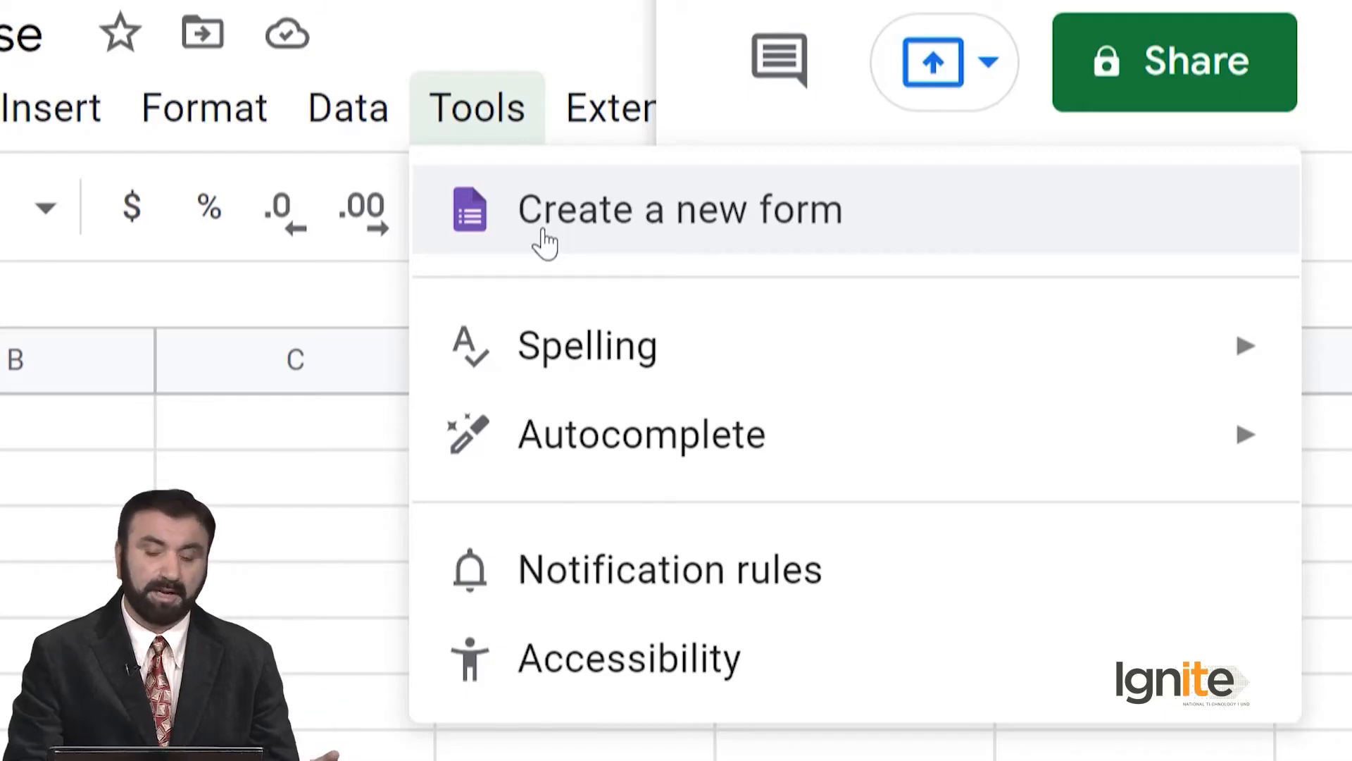
pyautogui.click(570, 232)
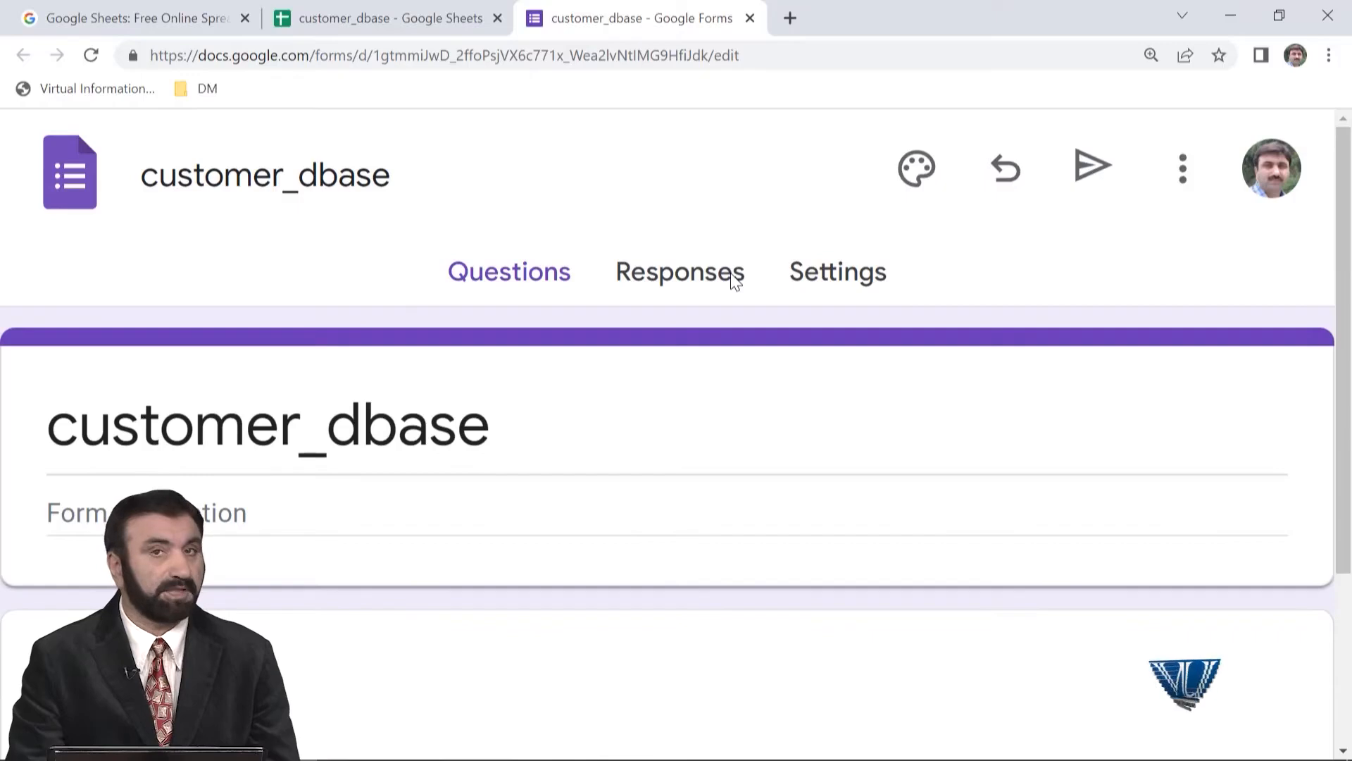
pyautogui.scroll(-1, 735, 280)
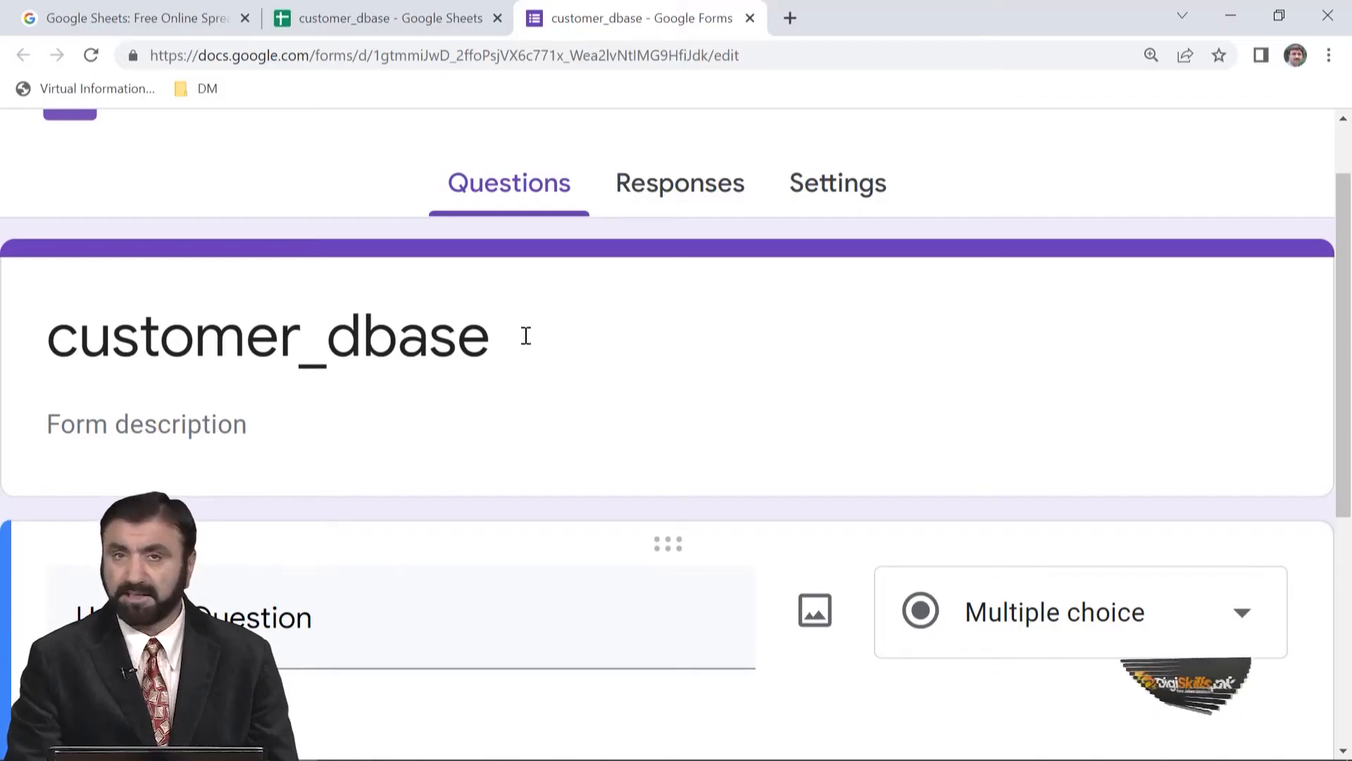
pyautogui.click(377, 6)
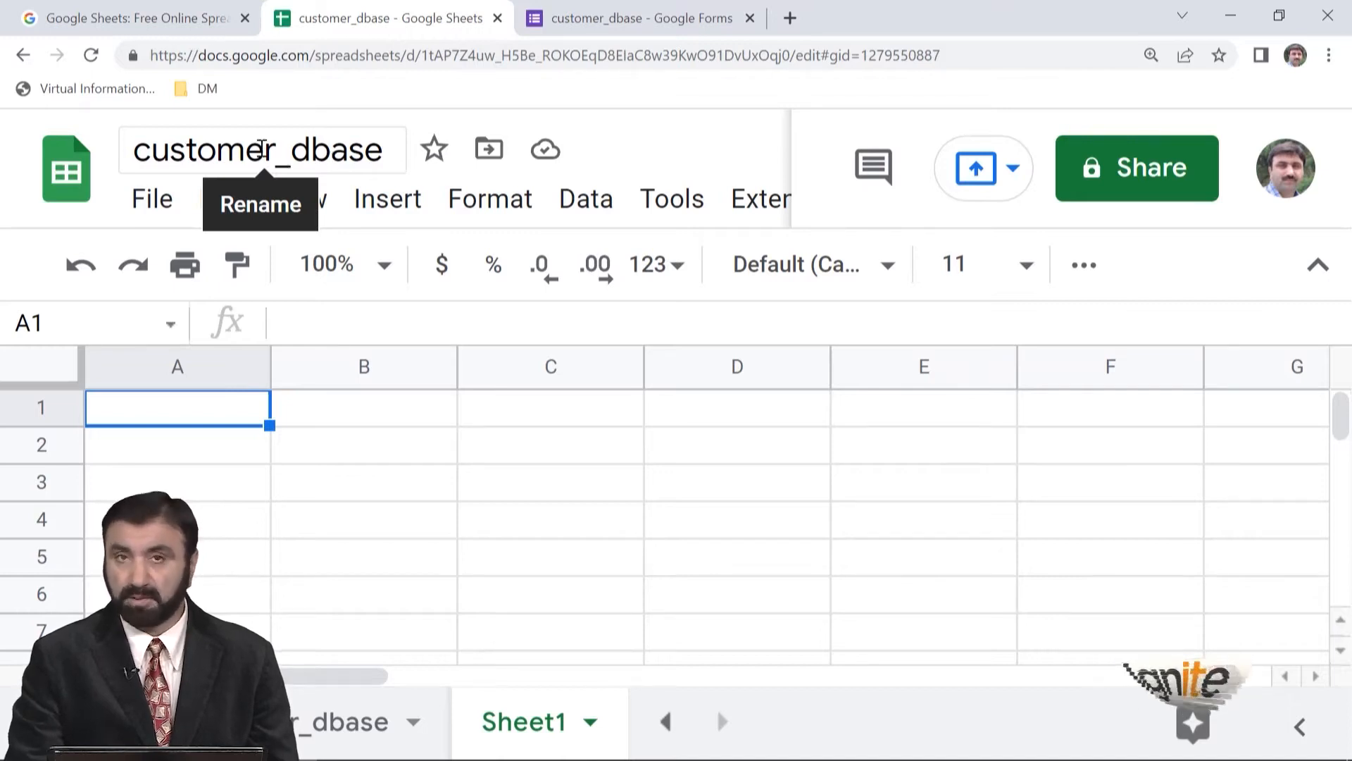
pyautogui.click(631, 21)
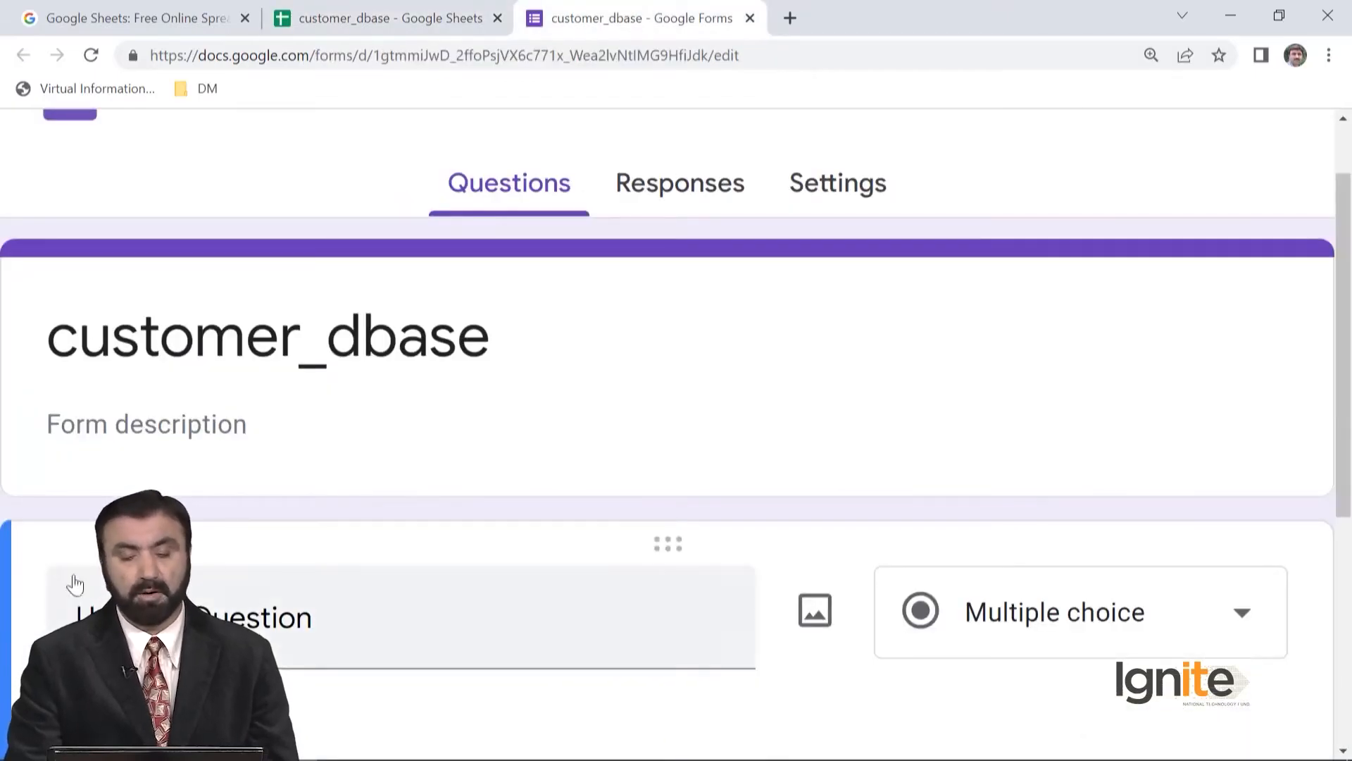
# - Enter the form description "This form is collecting information about Name, Gender, Age and income."
pyautogui.click(169, 436)
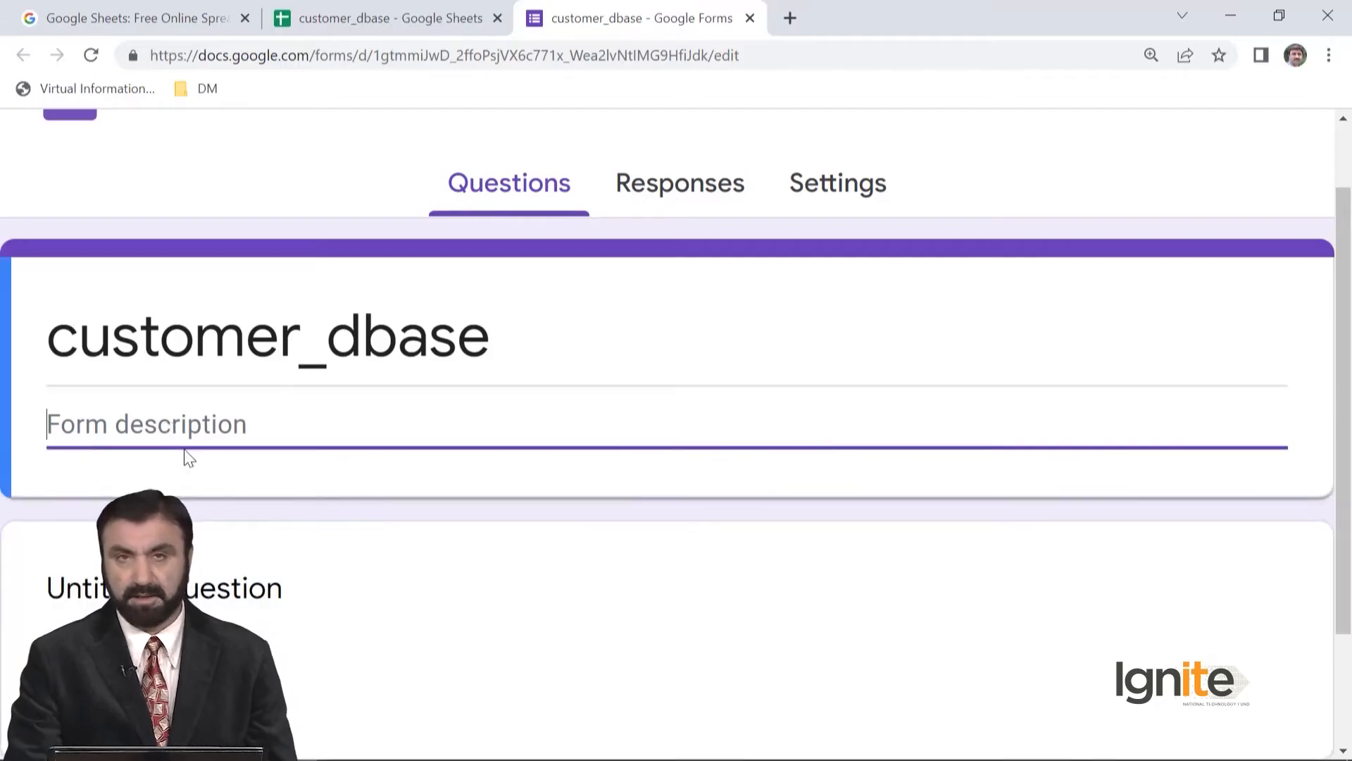
pyautogui.write('T')
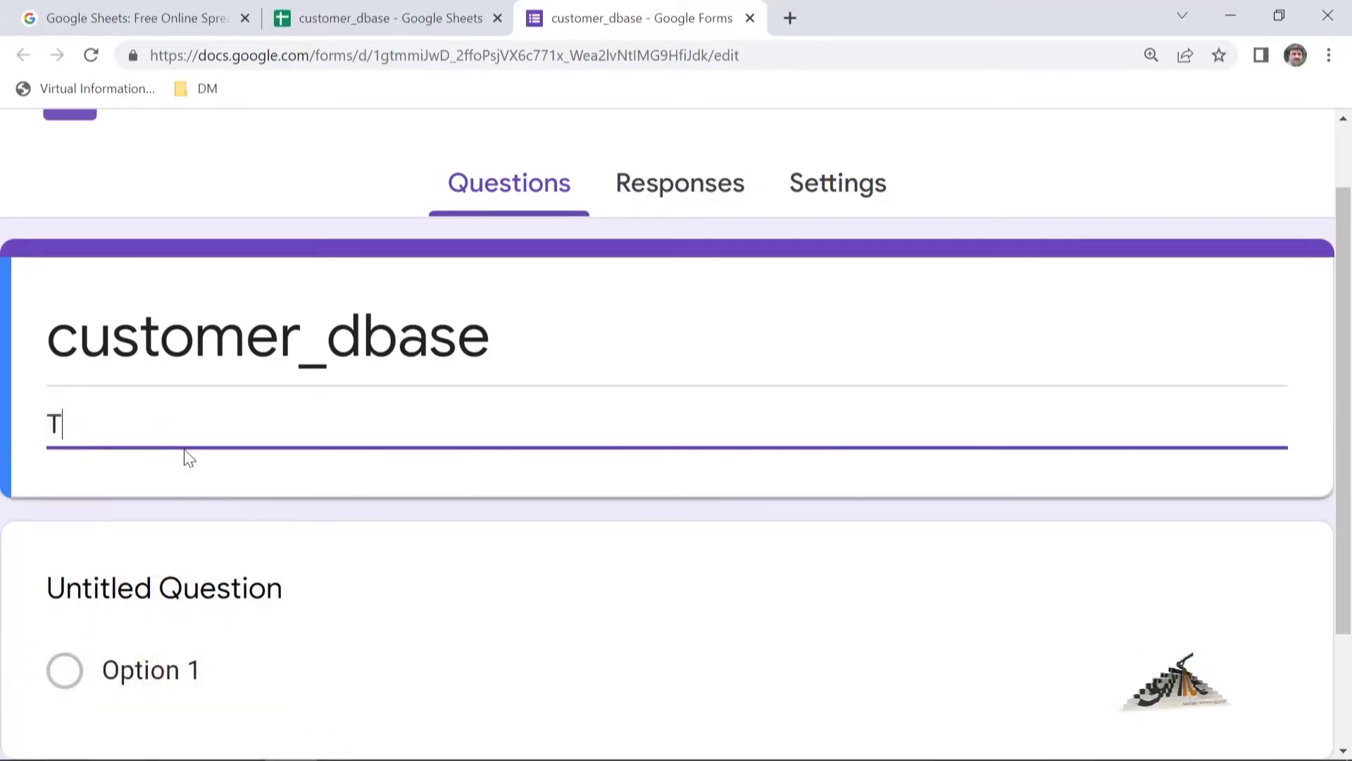
pyautogui.write('his for')
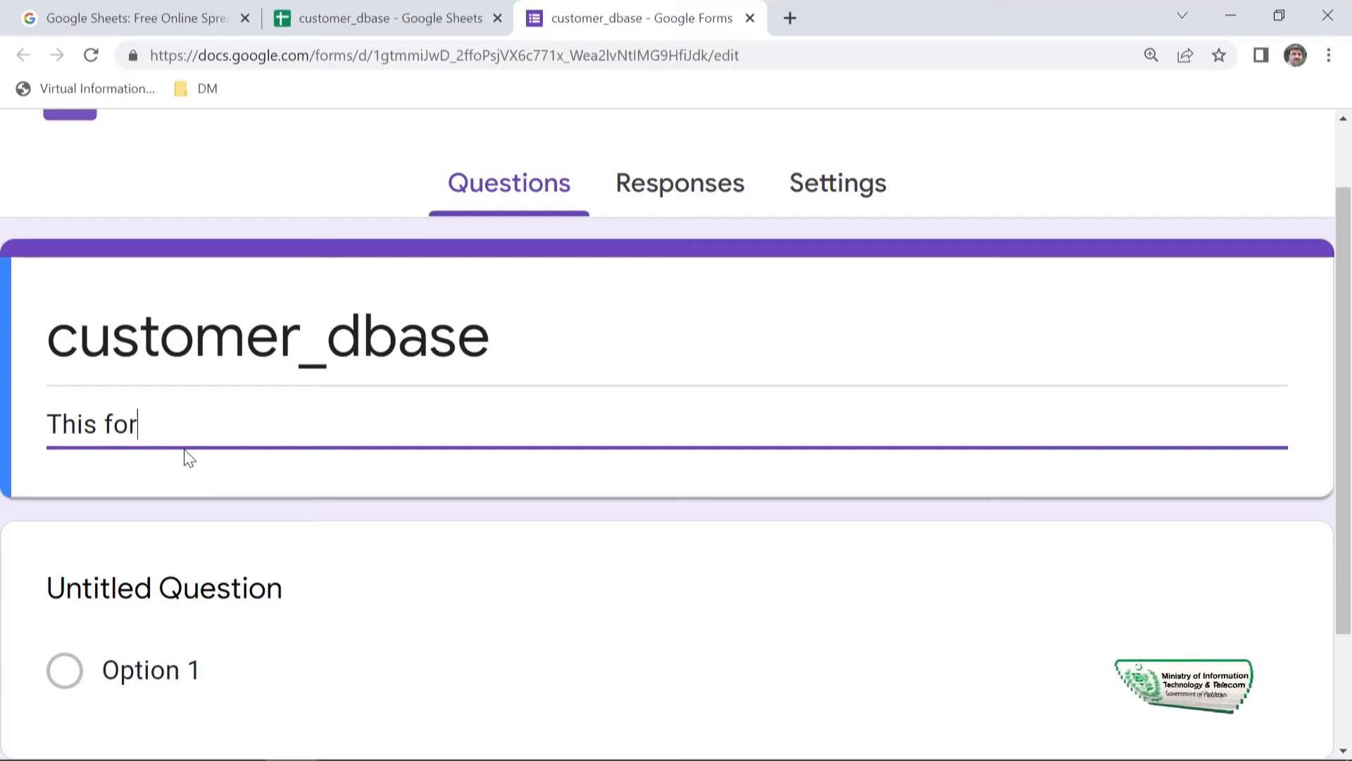
pyautogui.write('m is collecting information about')
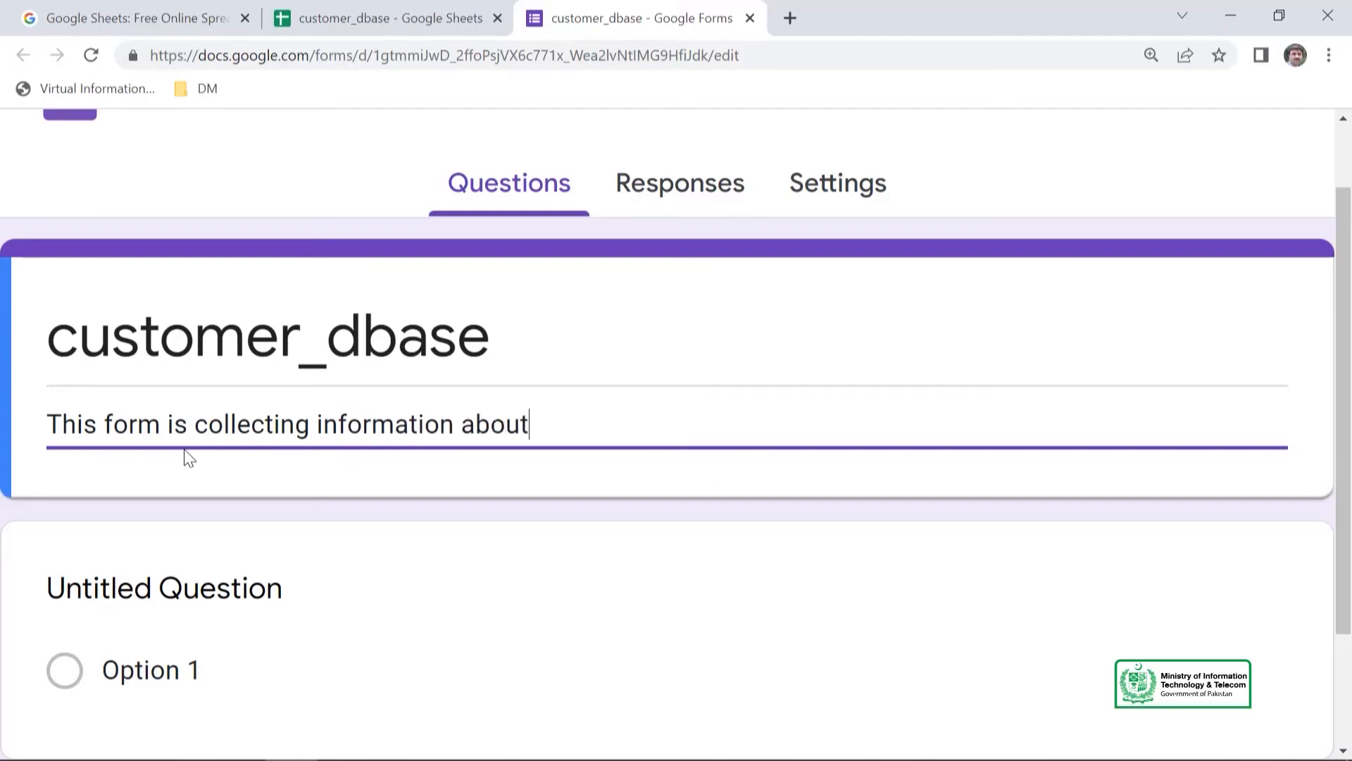
pyautogui.write('Nam')
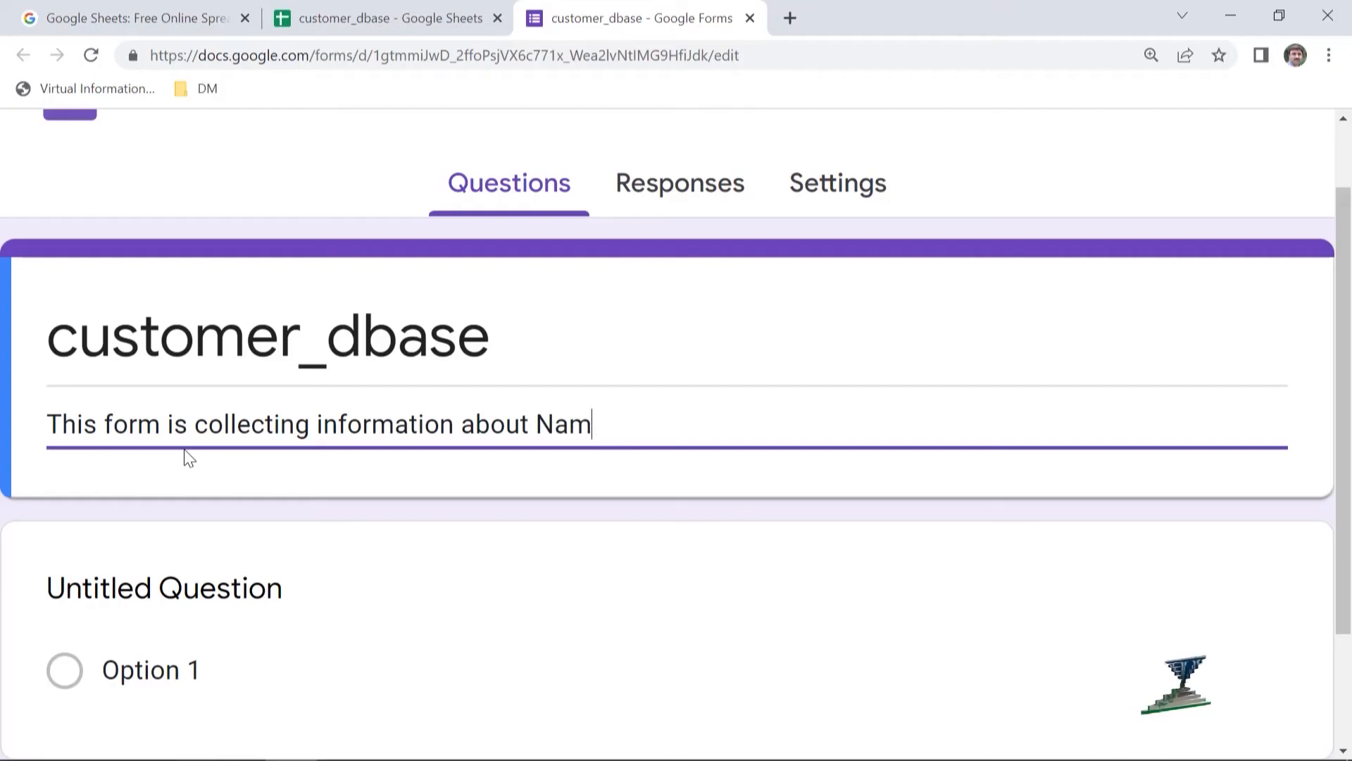
pyautogui.write('e, Gende')
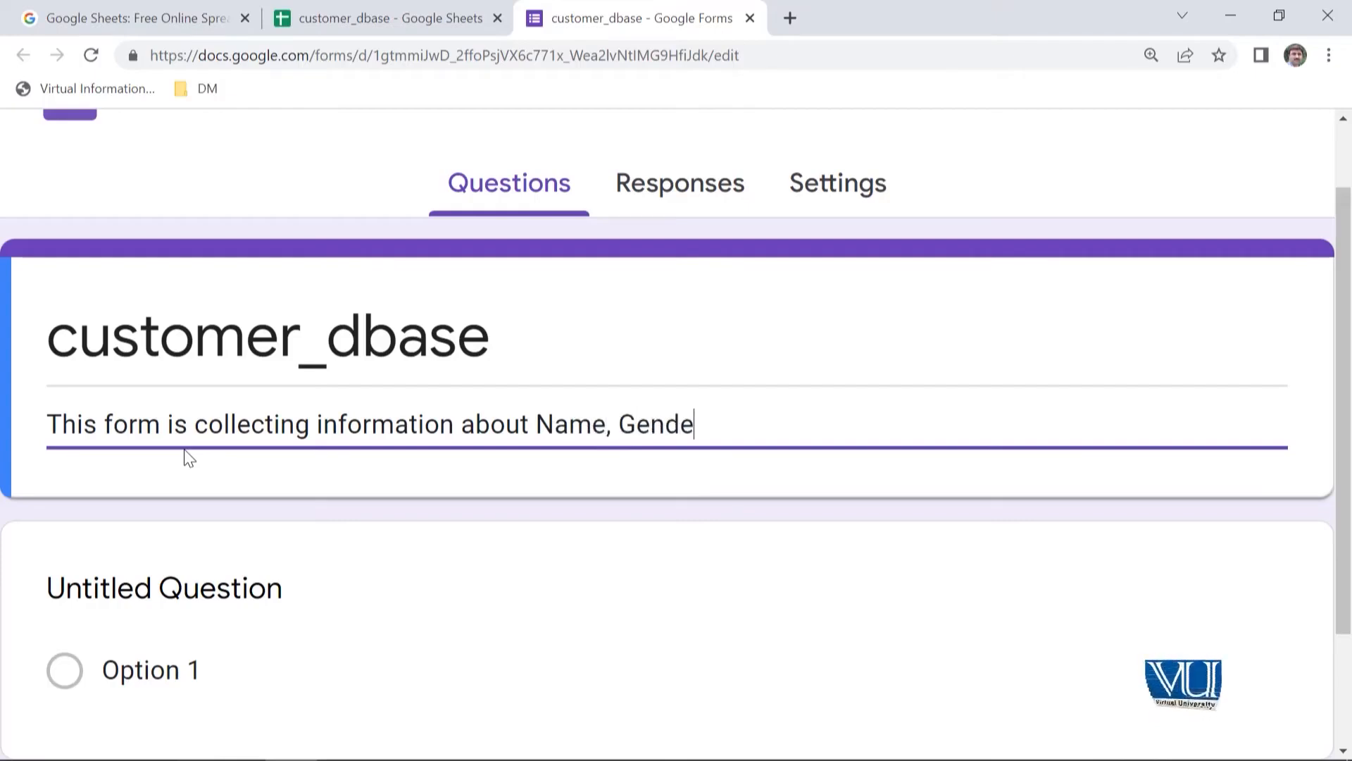
pyautogui.write('r, ')
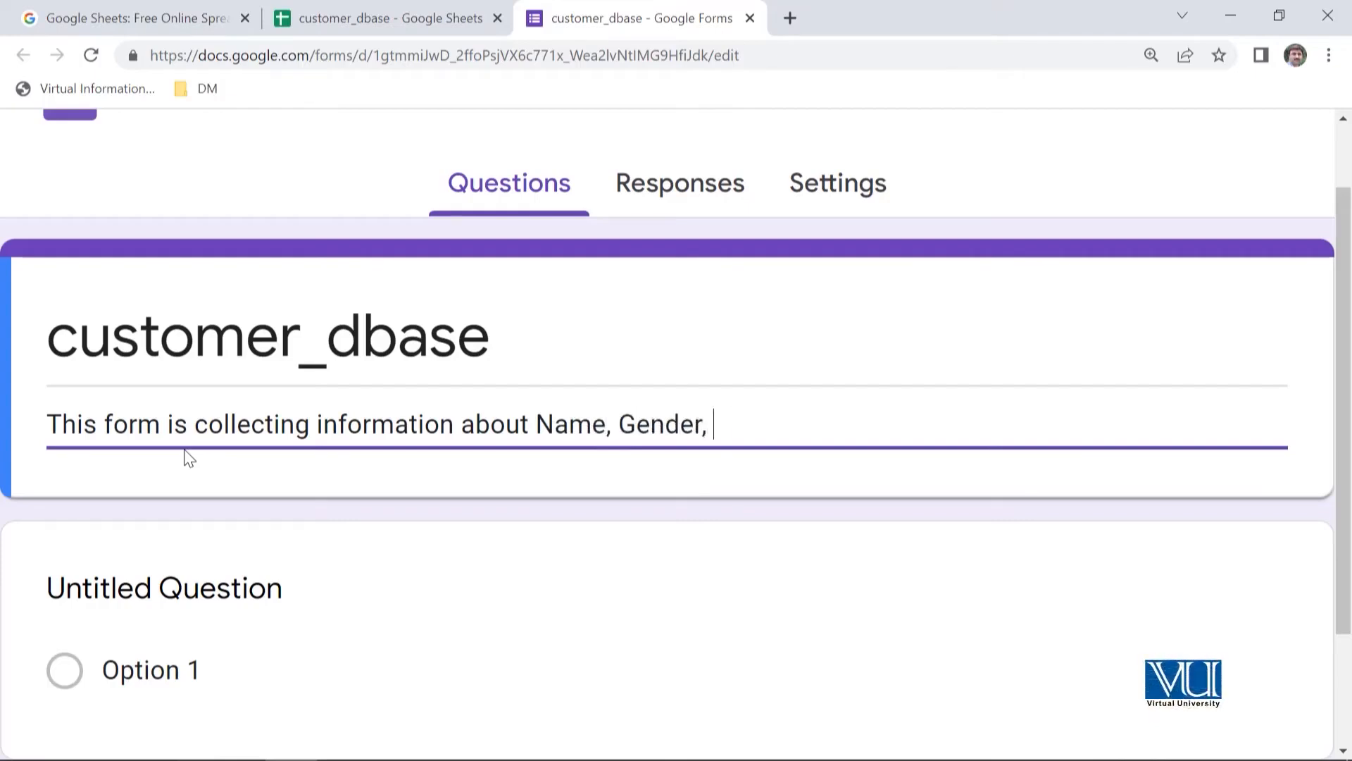
pyautogui.write('Age and income.')
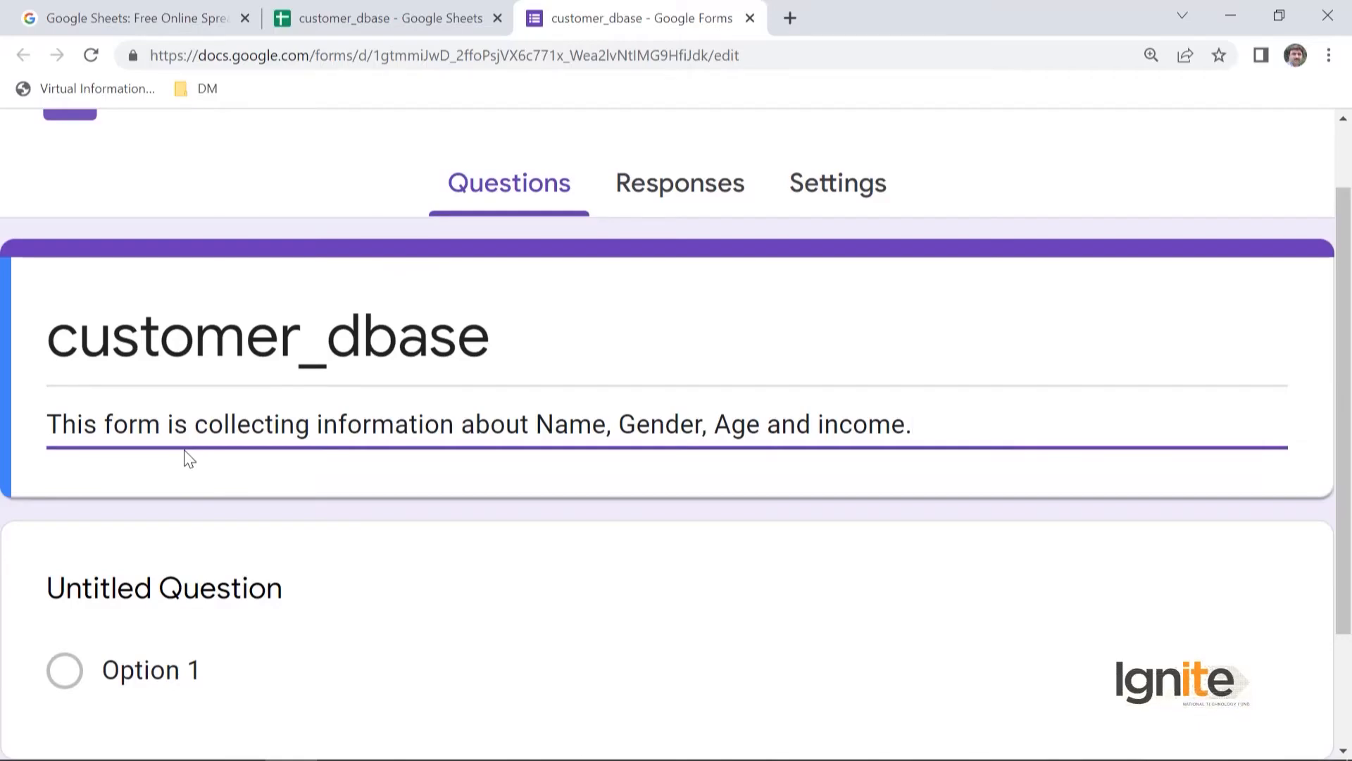
# - Title the first question "What is your name" and set its answer type to Short answer
pyautogui.scroll(-2, 534, 668)
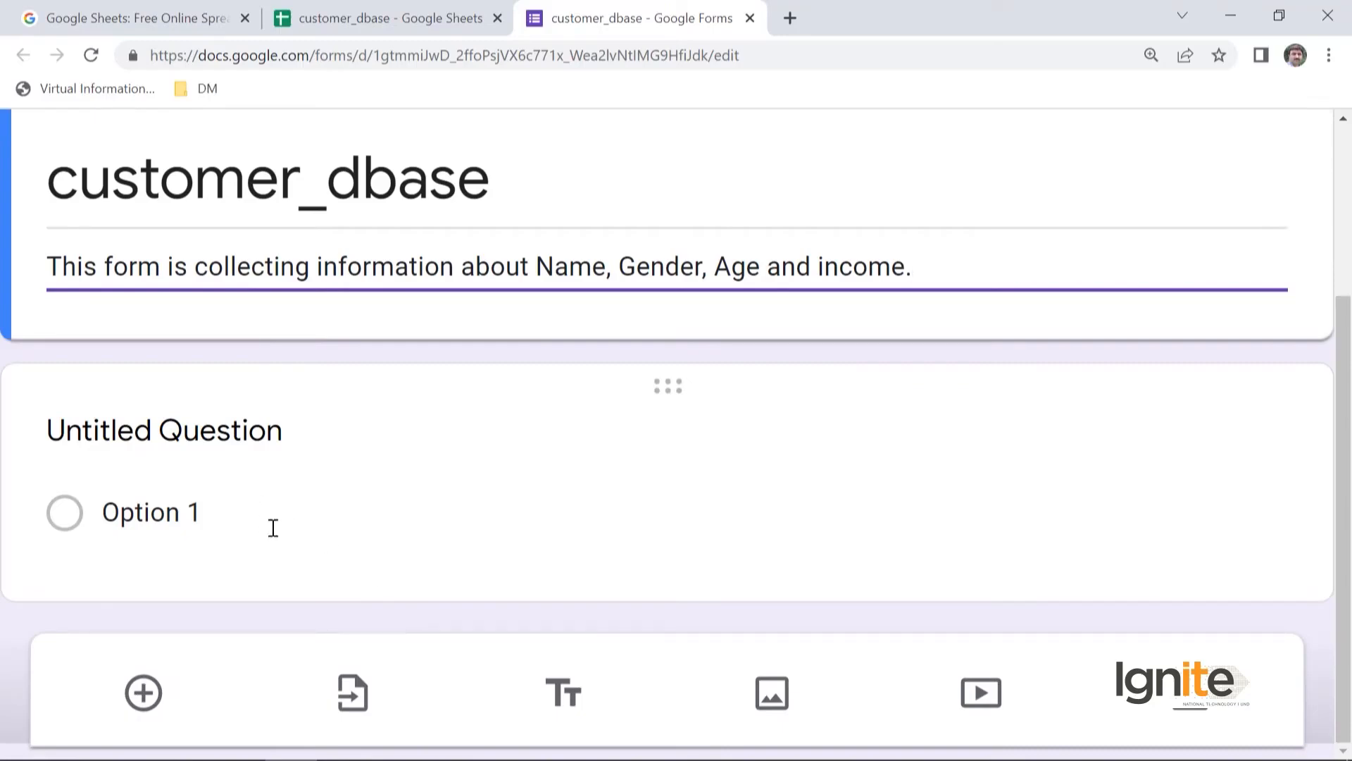
pyautogui.click(240, 430)
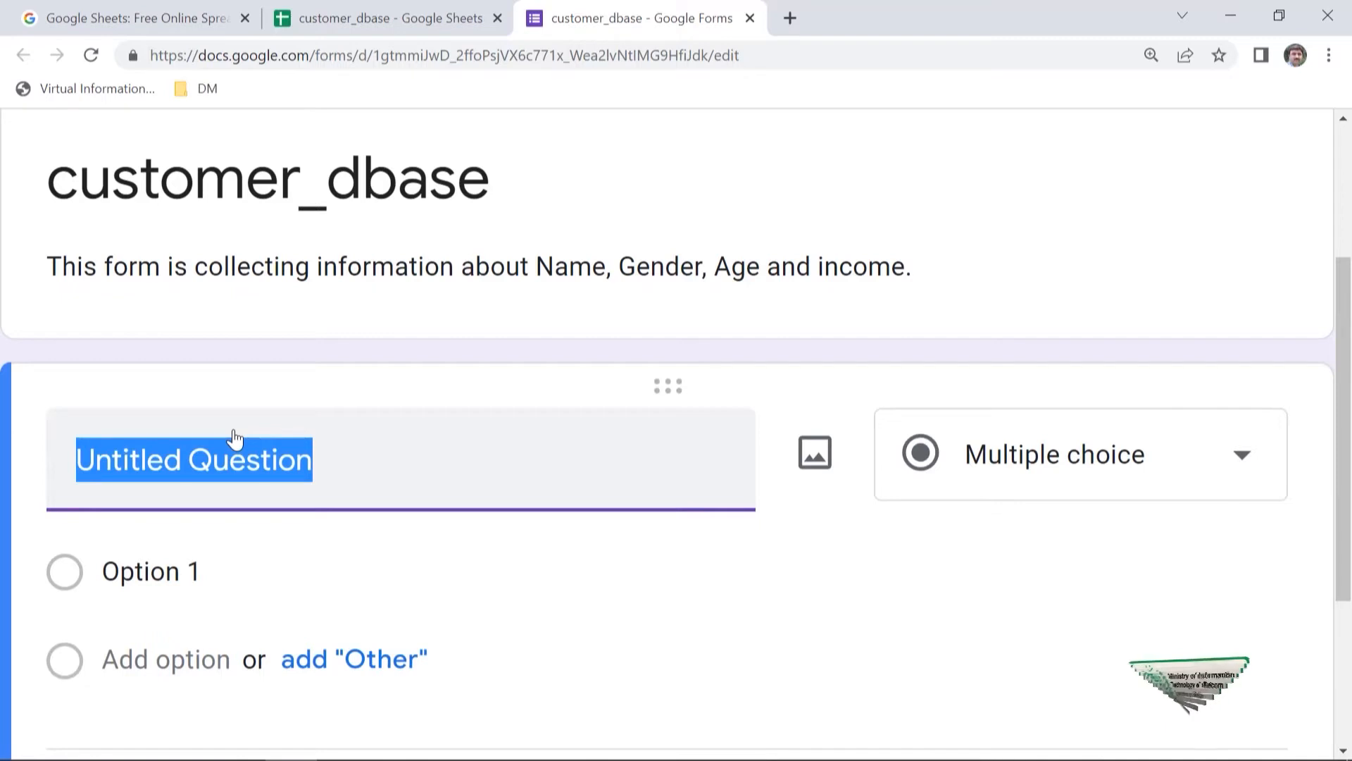
pyautogui.write('Wh')
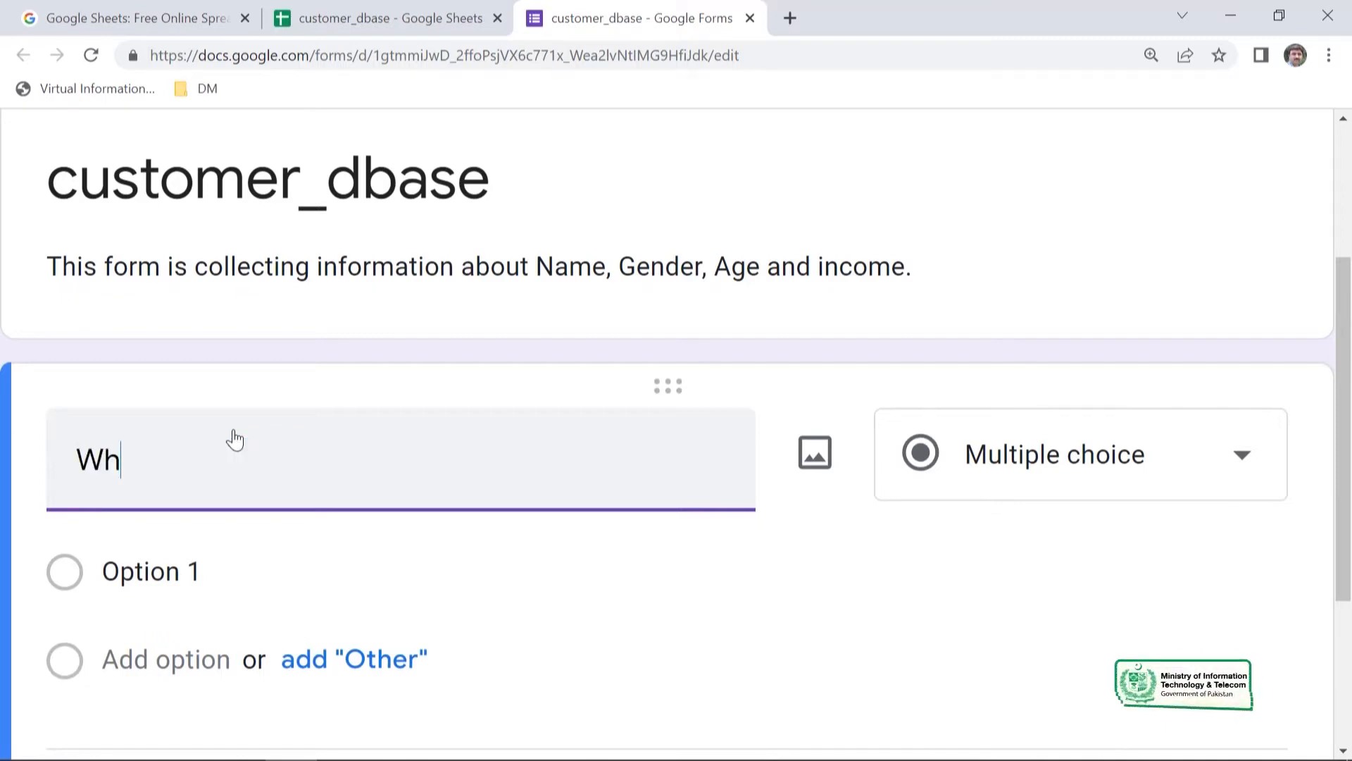
pyautogui.write('at is your name')
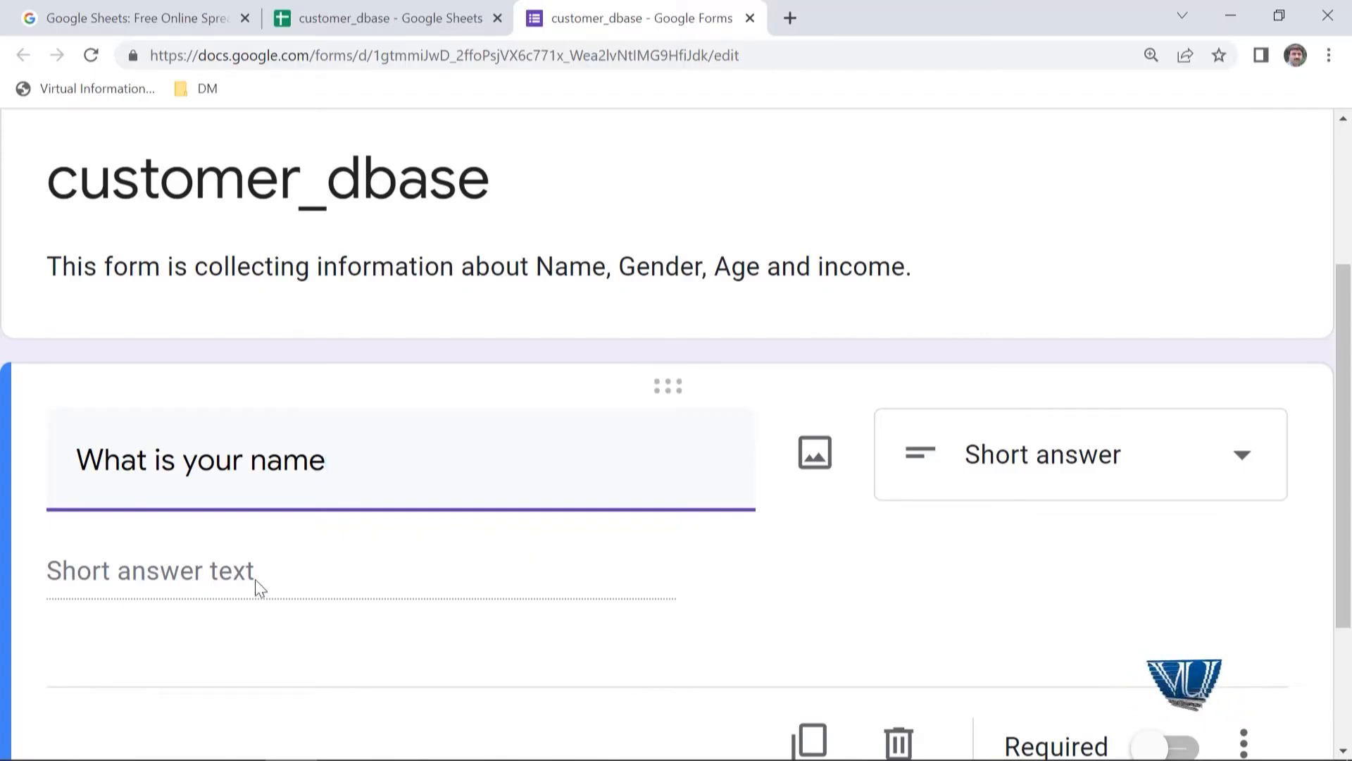
pyautogui.click(1251, 469)
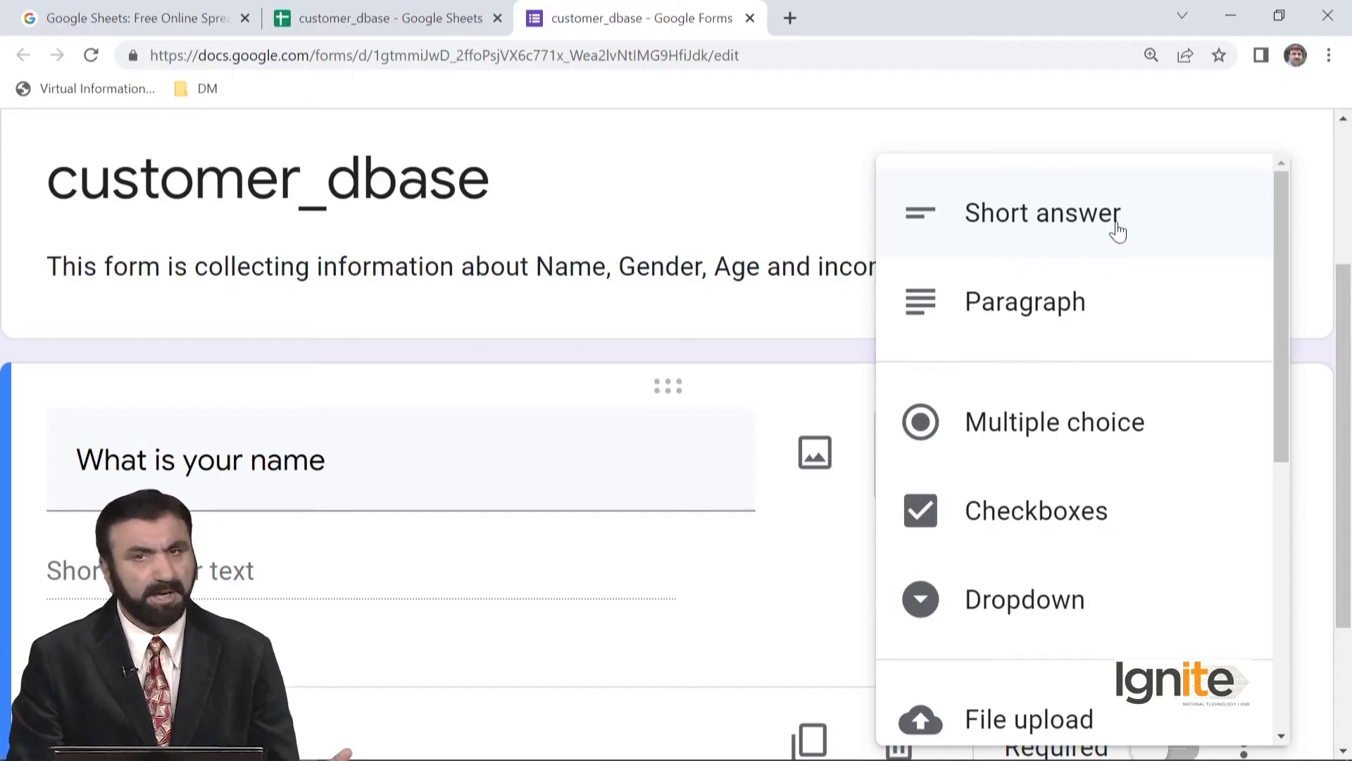
pyautogui.click(1118, 231)
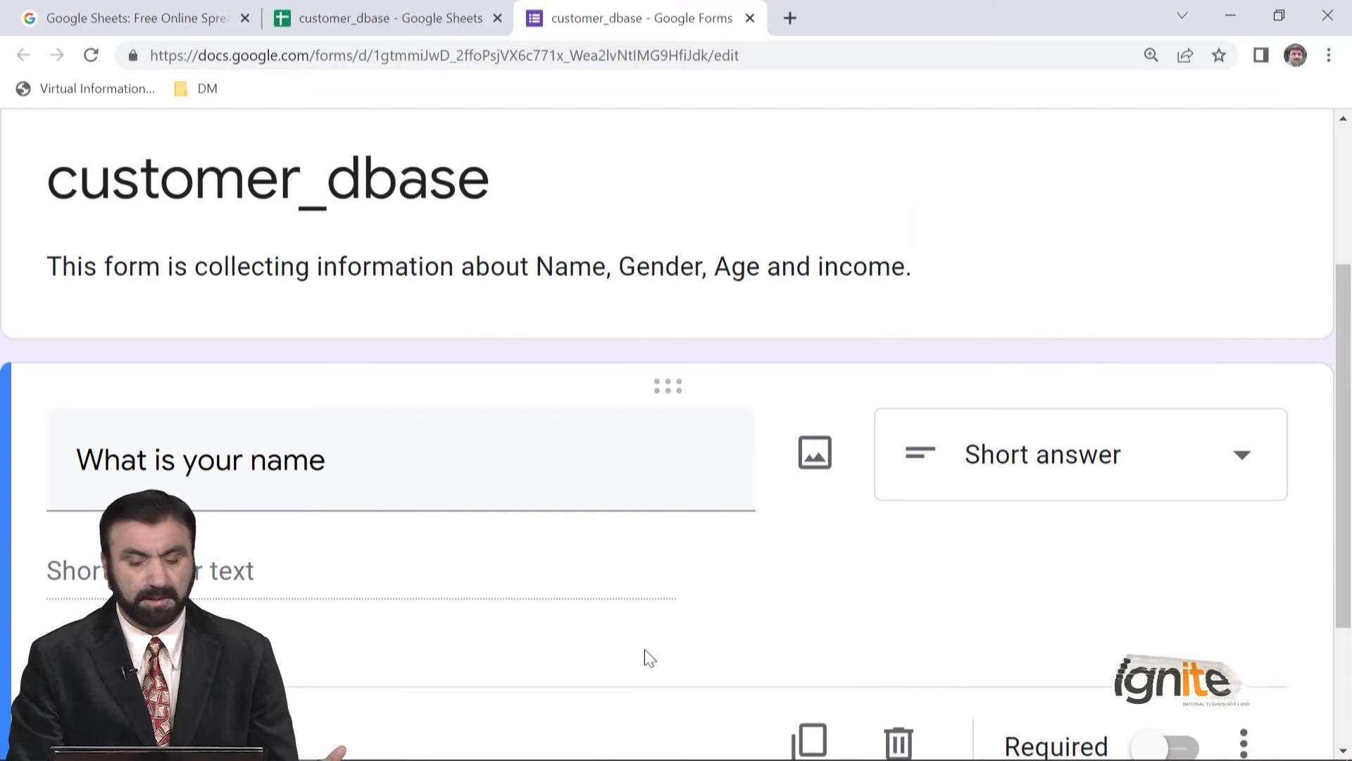
# - Make the "What is your name" question required
pyautogui.scroll(-2, 754, 587)
pyautogui.scroll(-1, 753, 587)
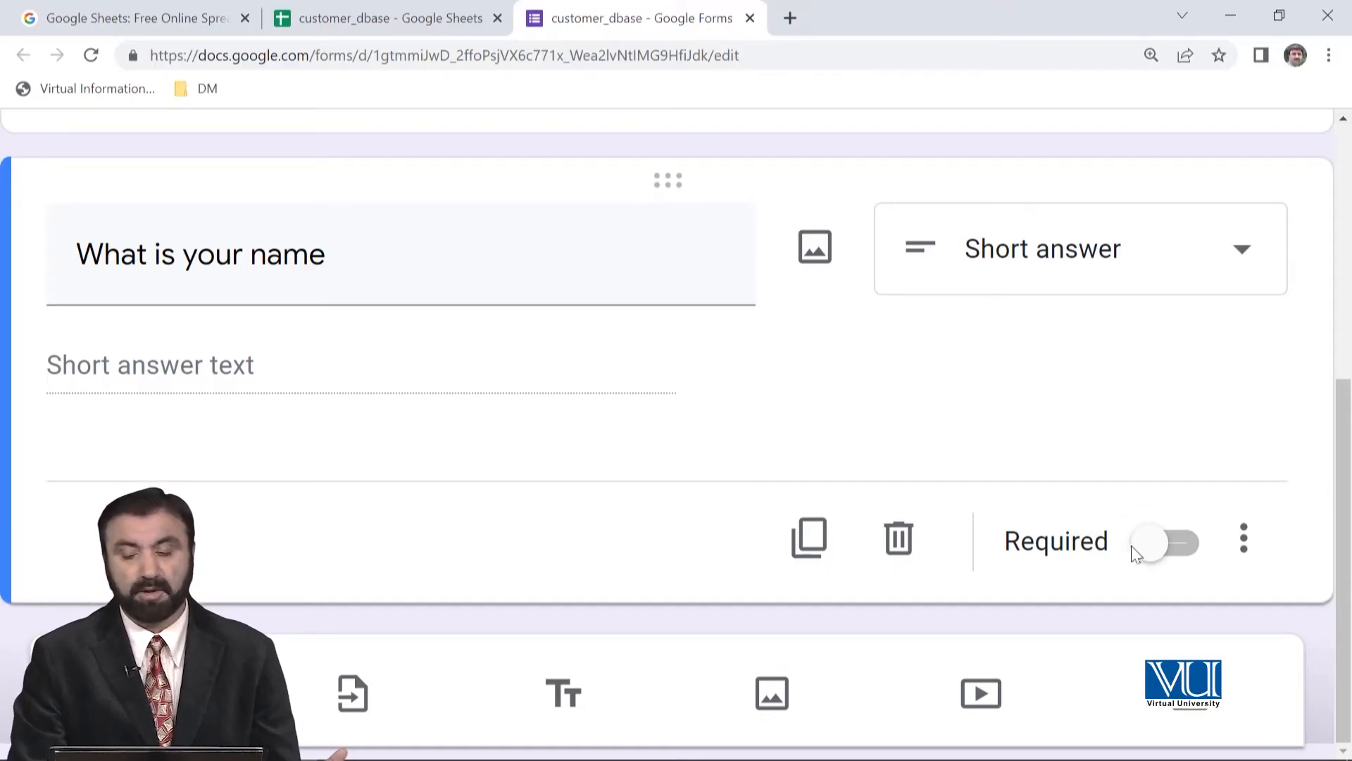
pyautogui.click(1191, 549)
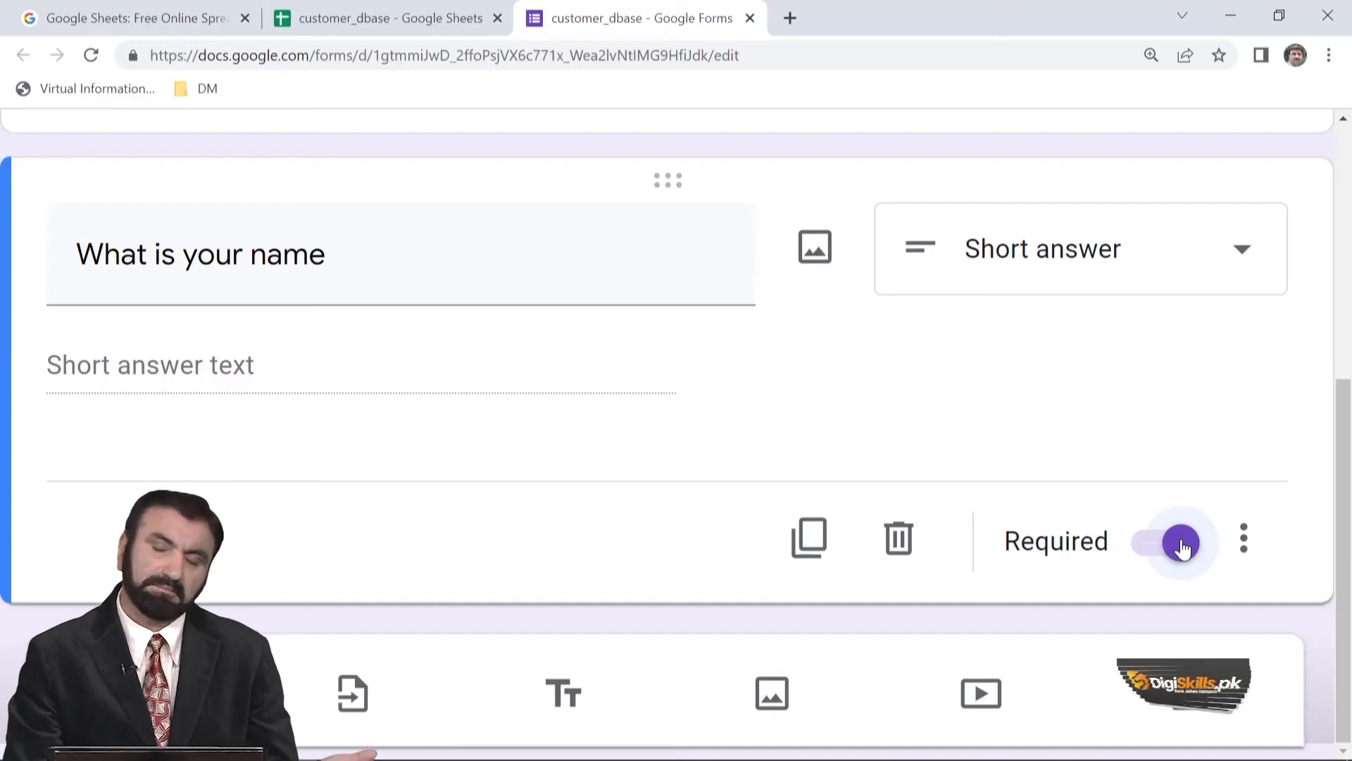
pyautogui.click(1175, 547)
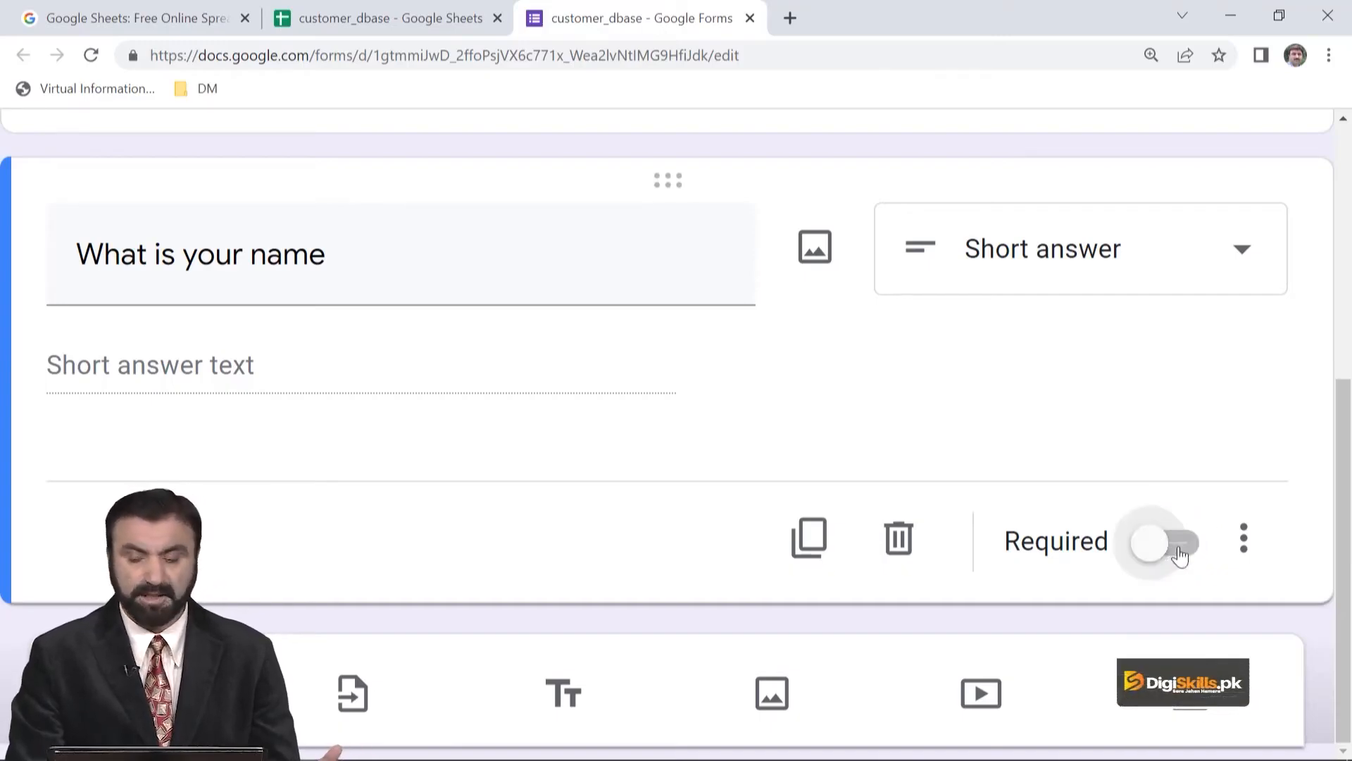
pyautogui.click(1178, 553)
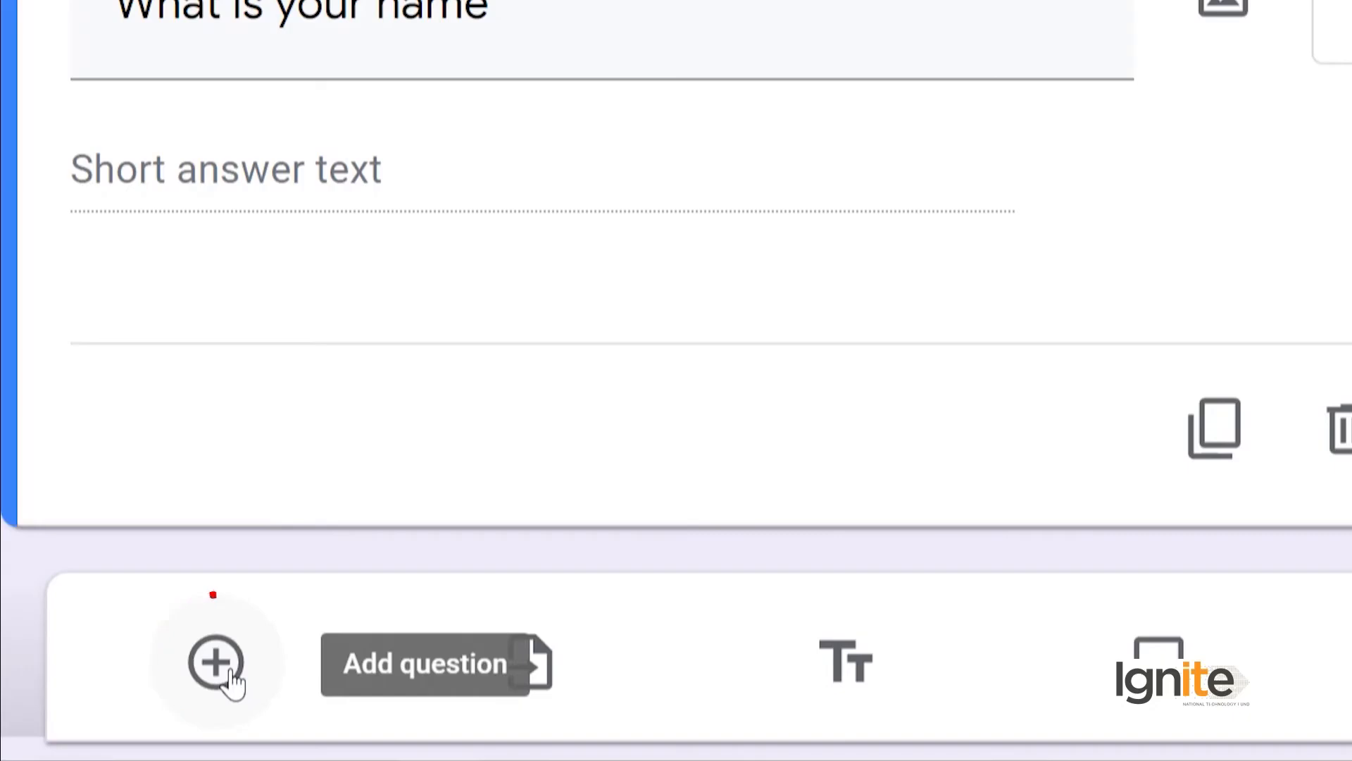
# - Add a second question to the form titled "What is your Gender"
pyautogui.click(227, 677)
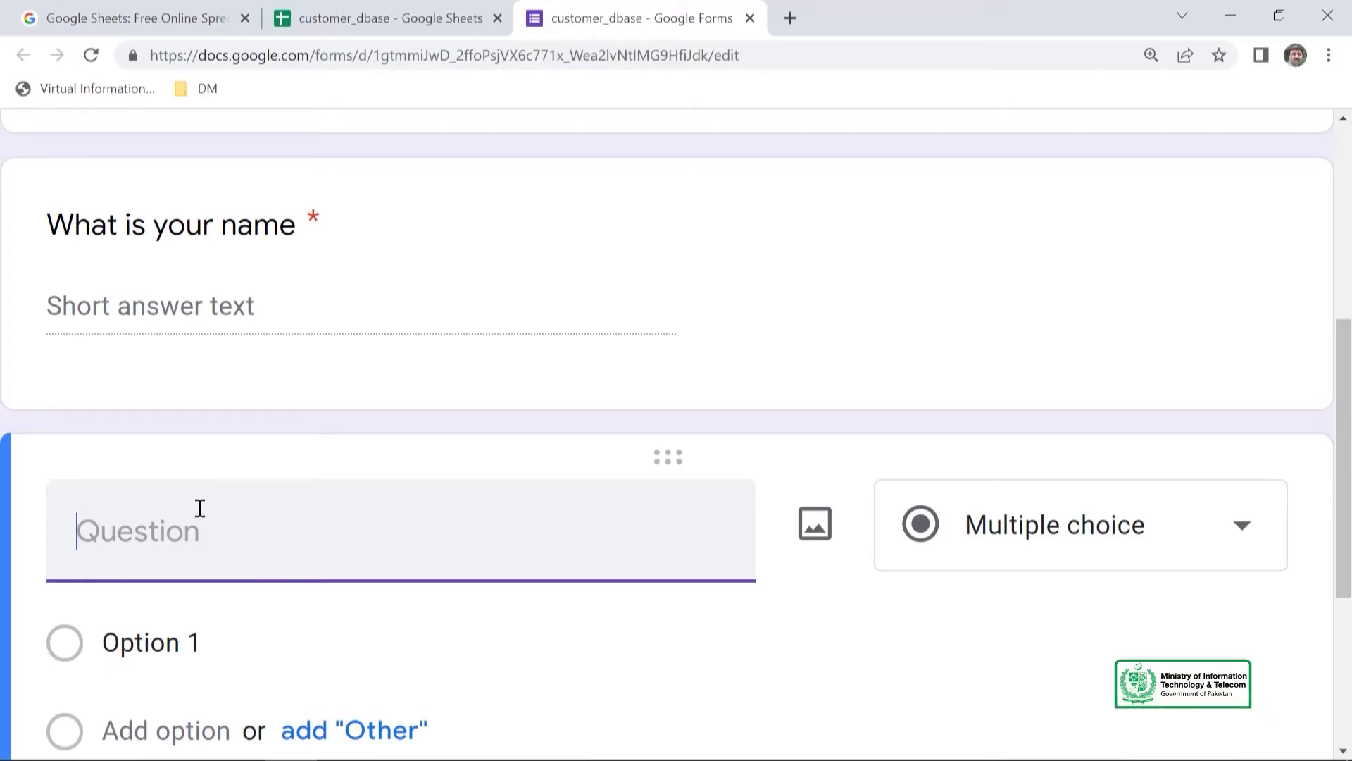
pyautogui.write('What is your Gender')
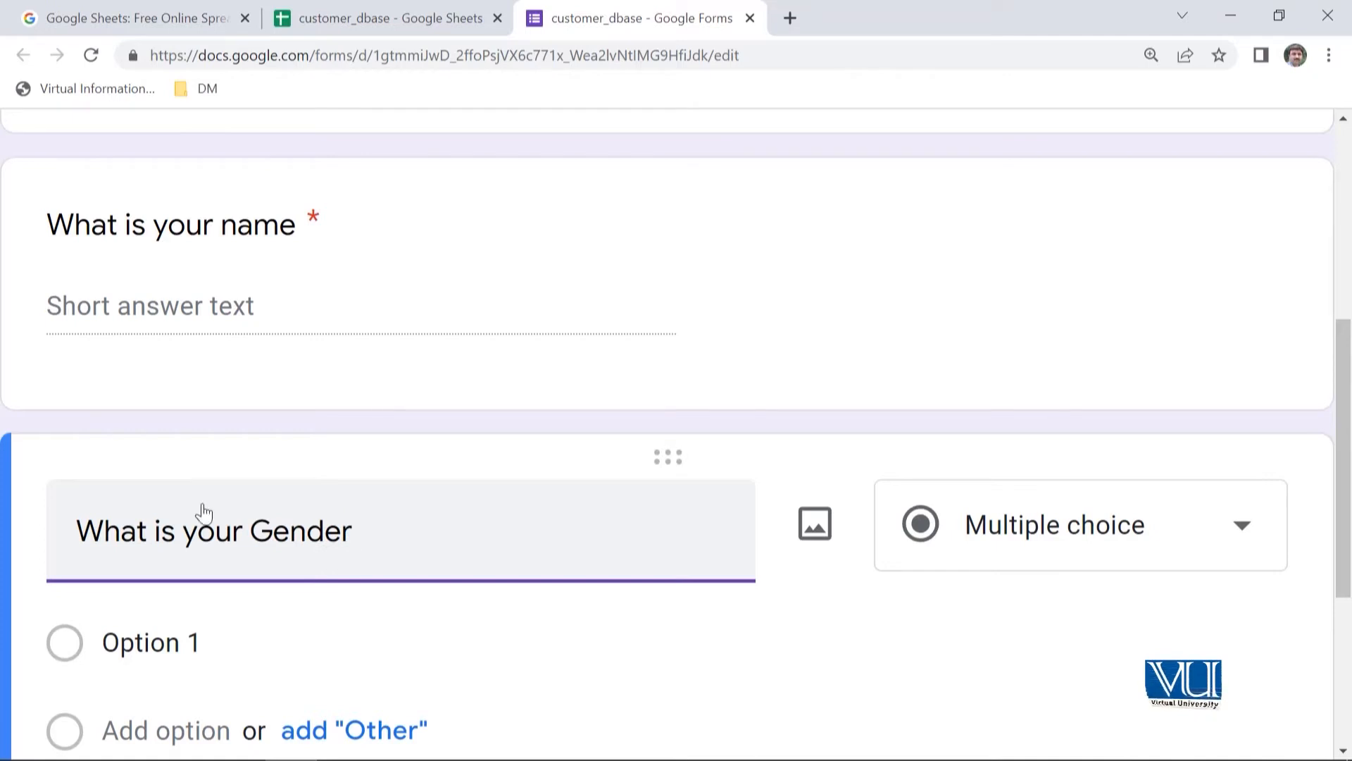
# - Give the gender question two multiple-choice options, Male and Female
pyautogui.scroll(-3, 345, 639)
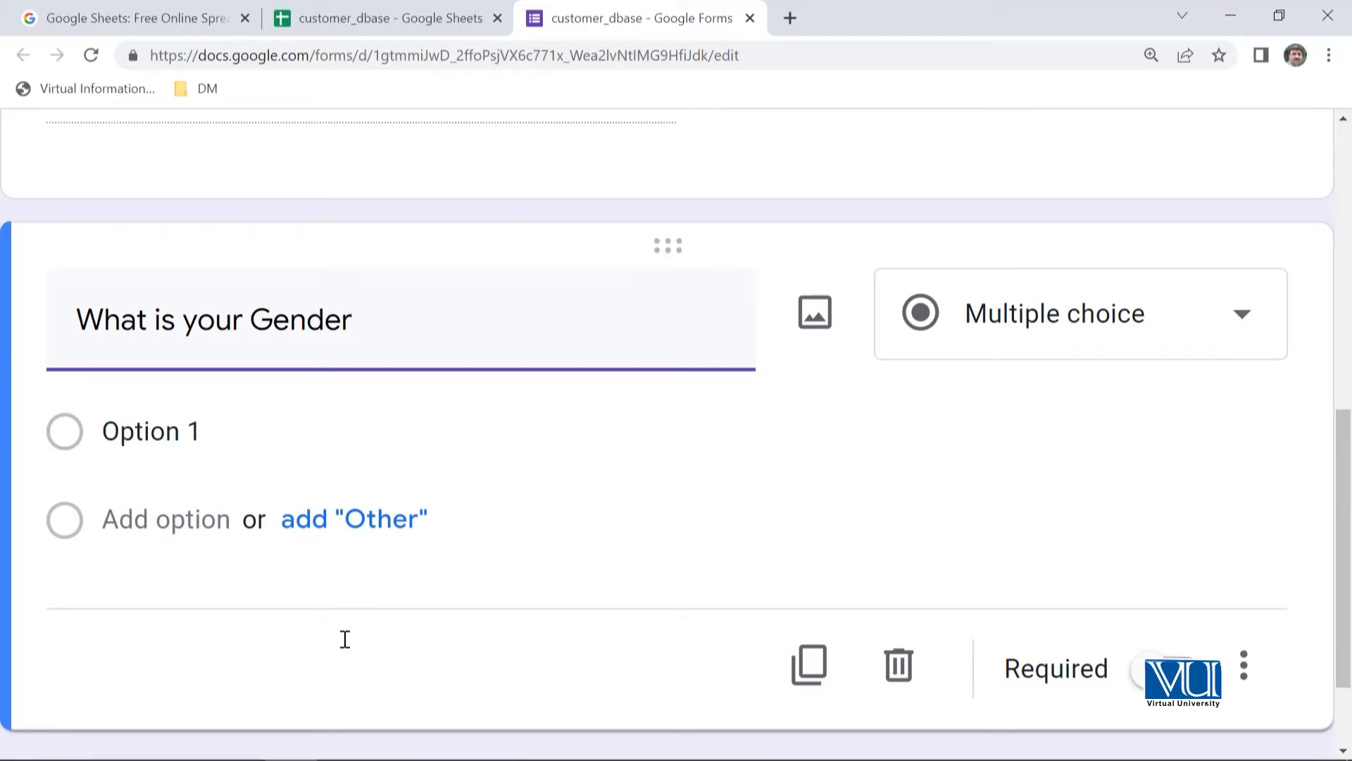
pyautogui.click(256, 431)
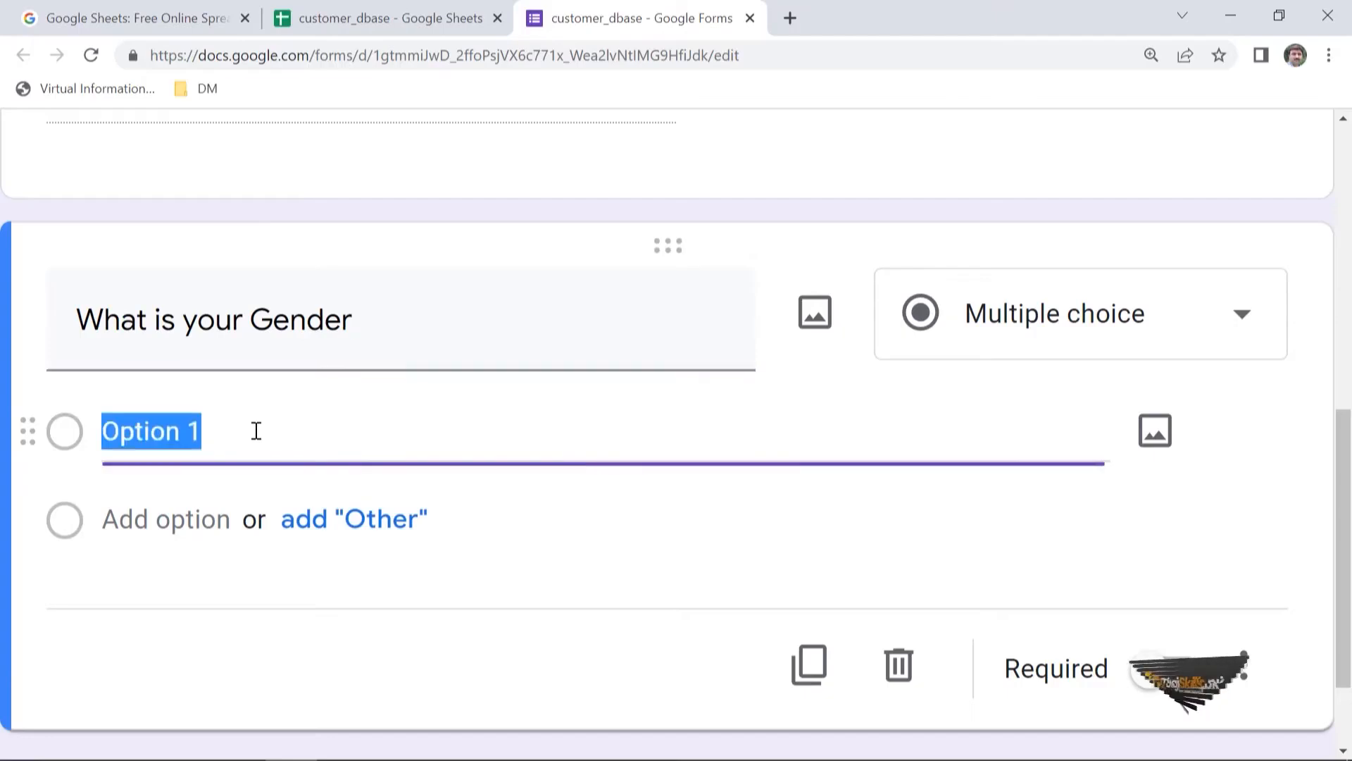
pyautogui.write('Male')
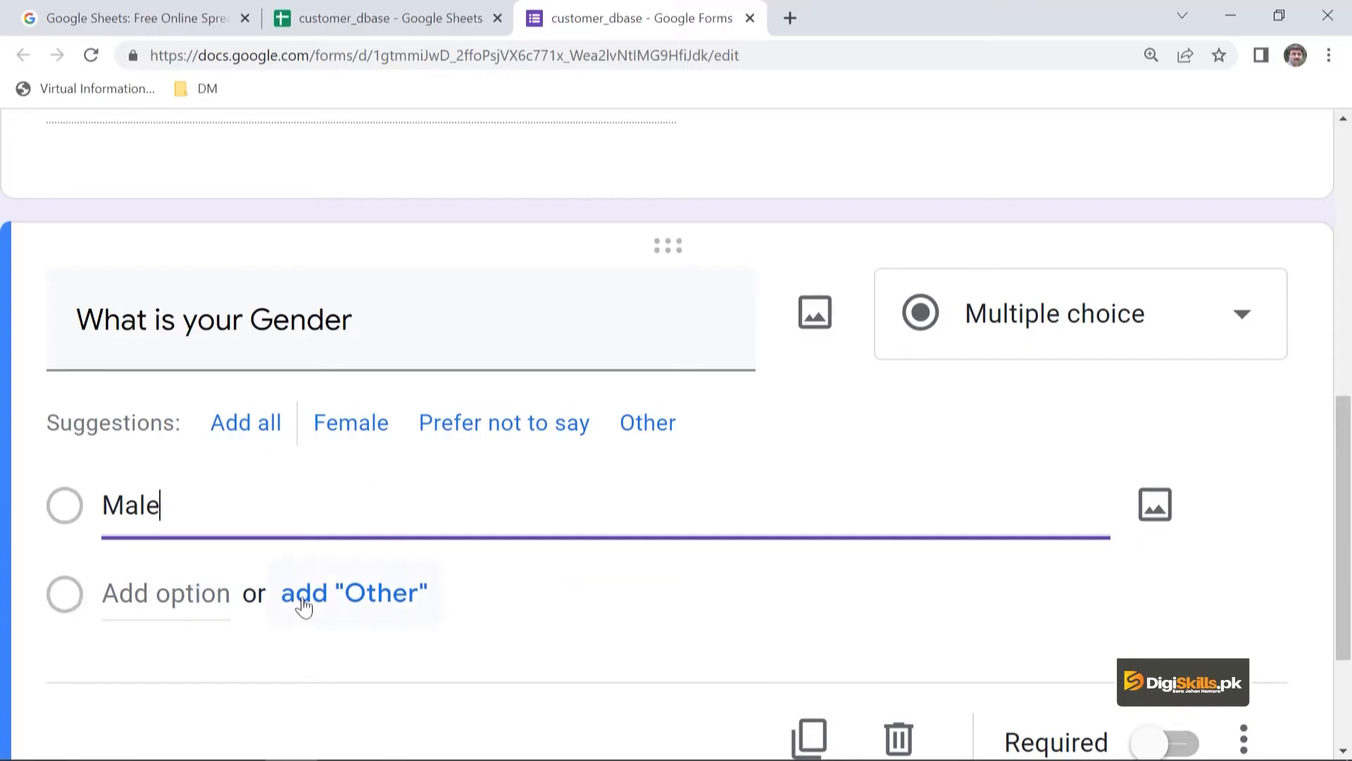
pyautogui.click(189, 596)
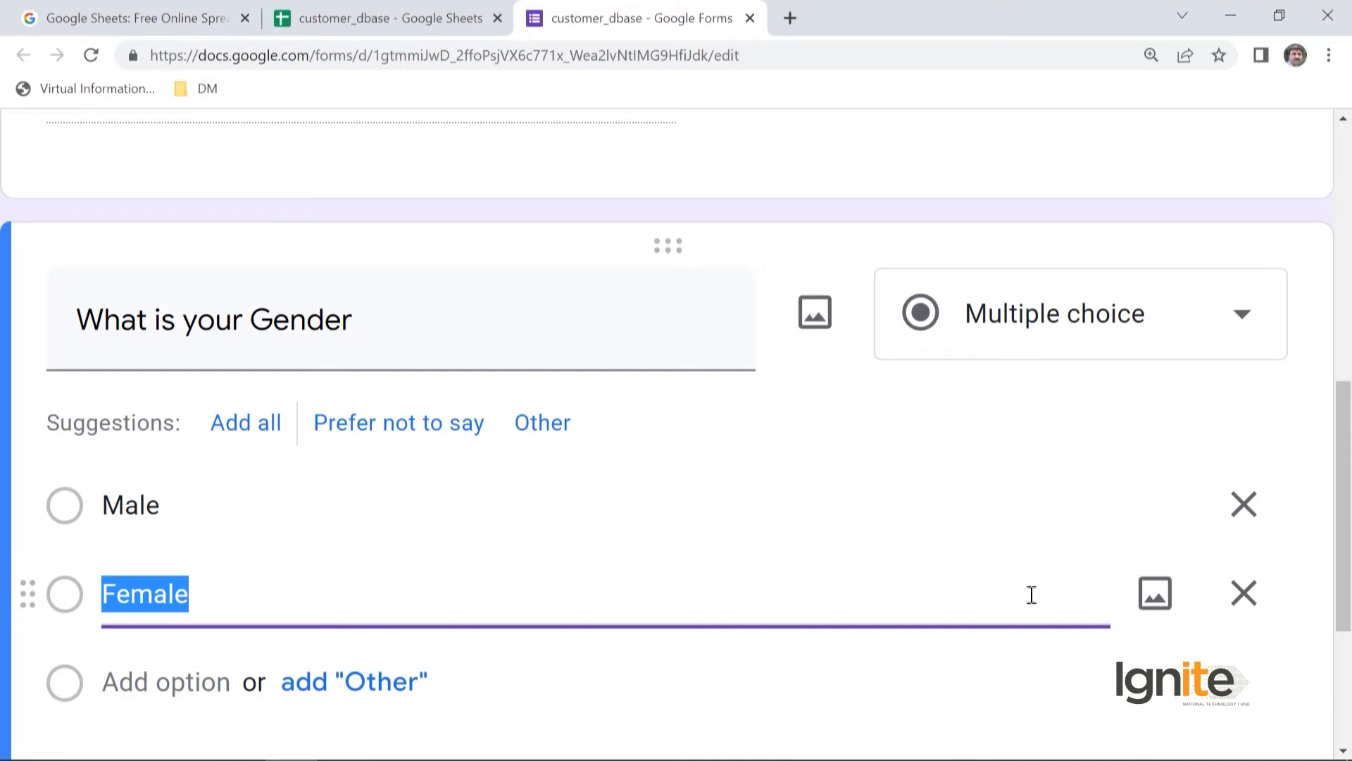
# - Examine the image sources offered for the gender question, leave without inserting an image, and review the question's settings
pyautogui.scroll(-3, 1142, 707)
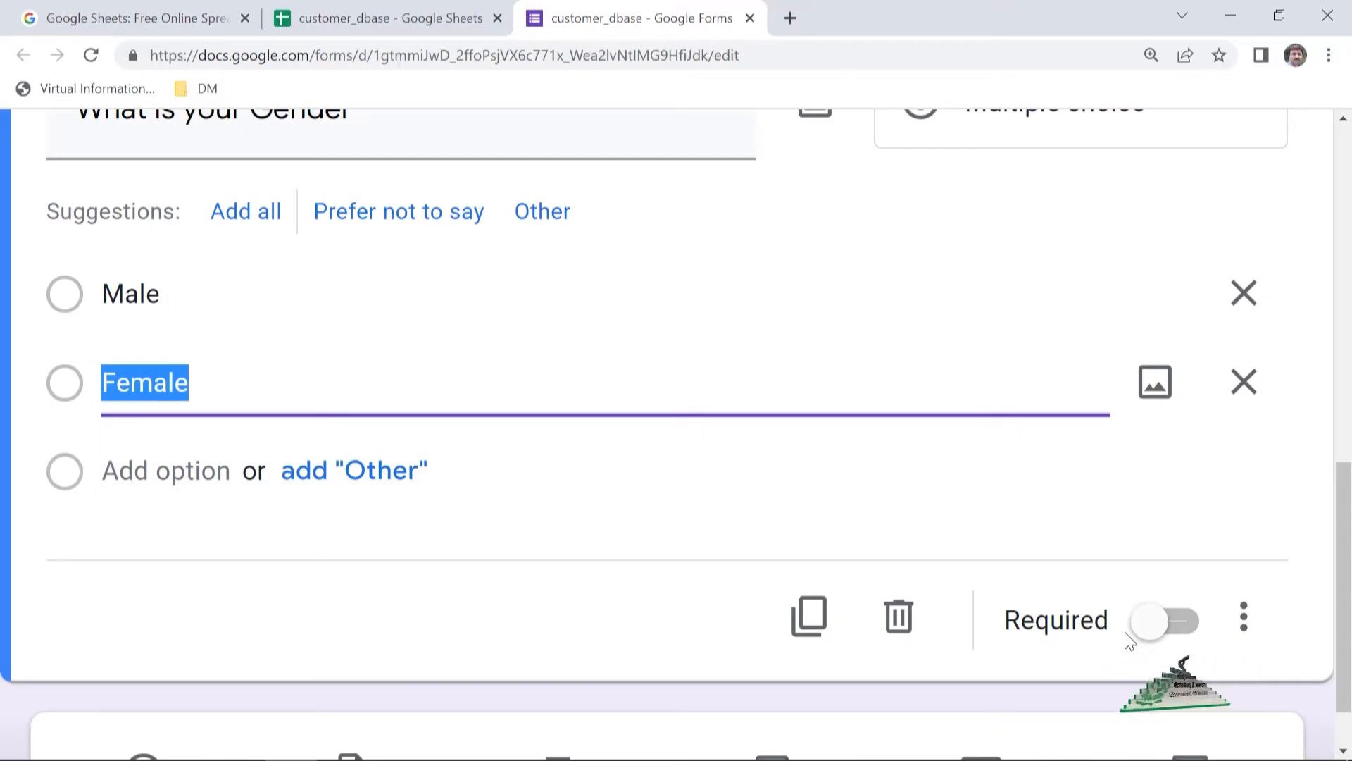
pyautogui.scroll(3, 1183, 564)
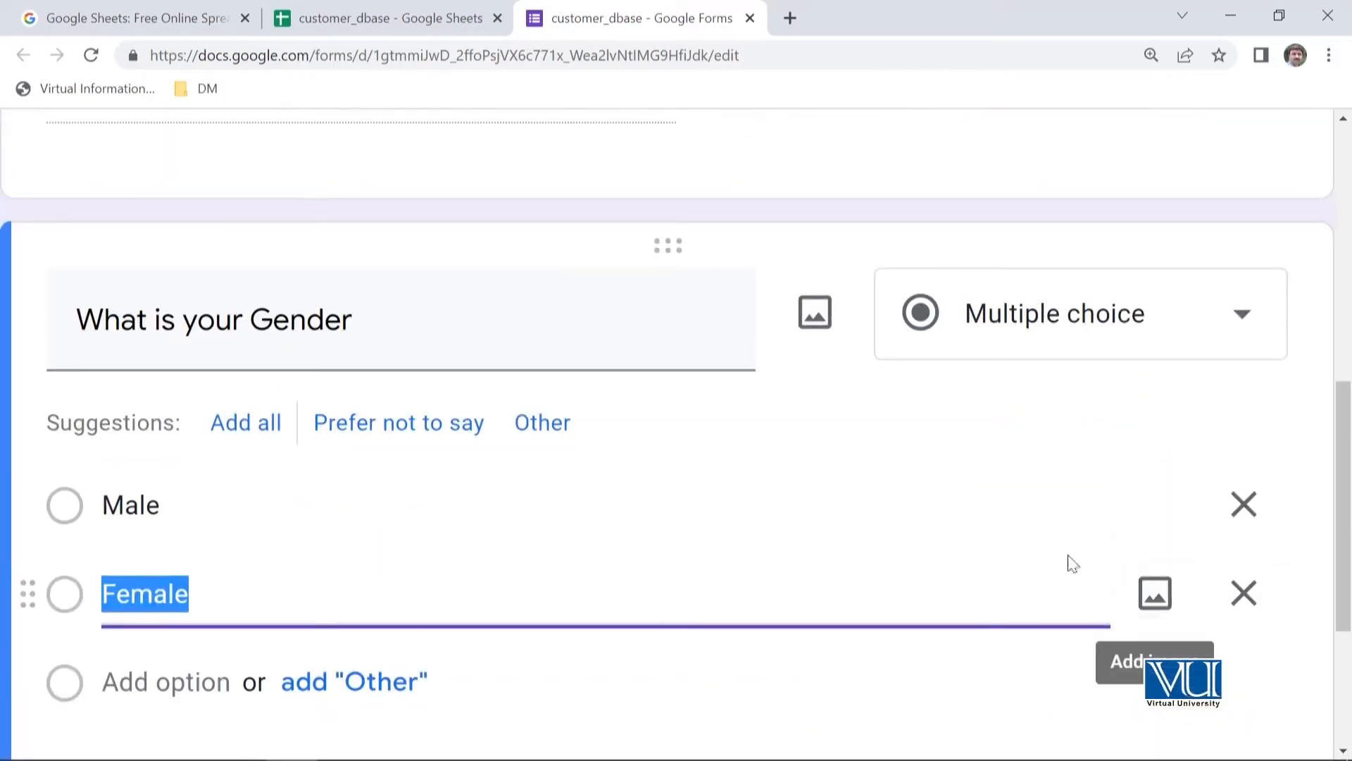
pyautogui.click(816, 328)
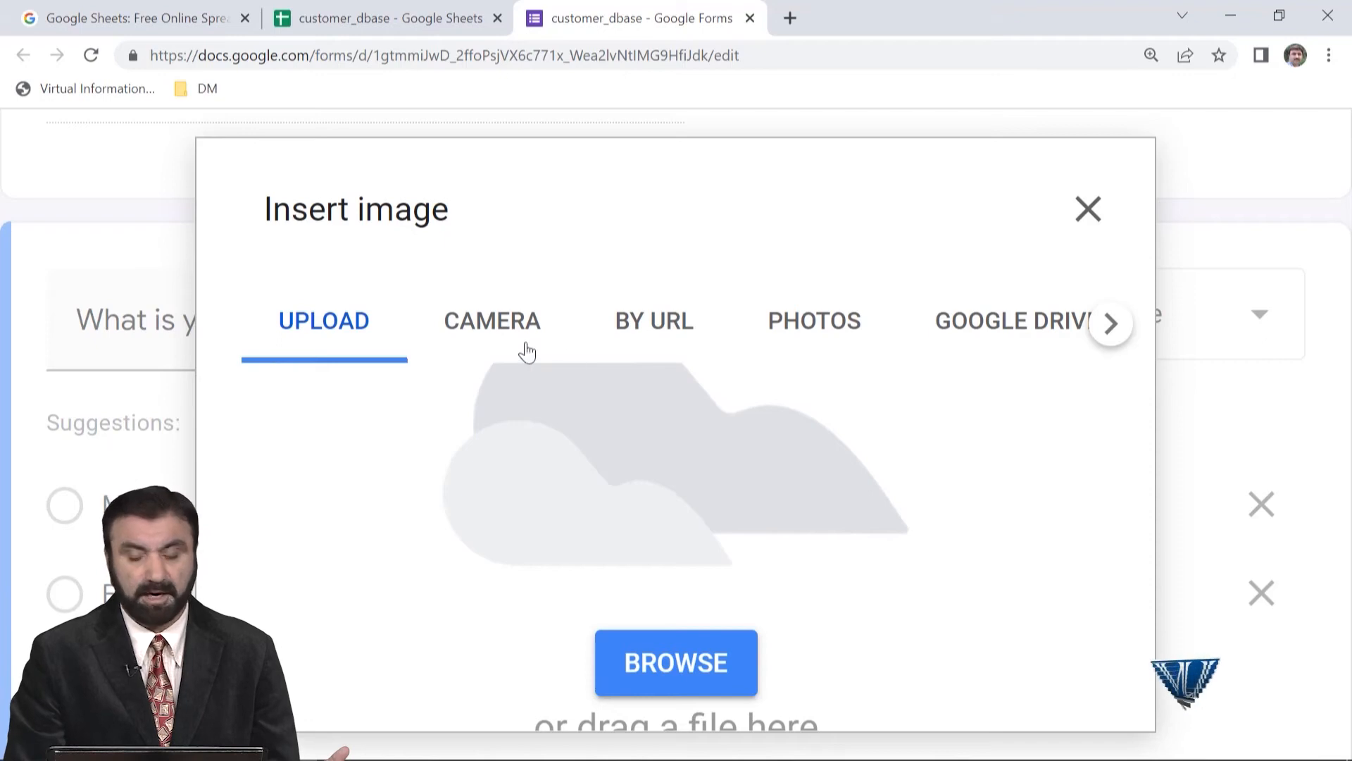
pyautogui.click(1089, 210)
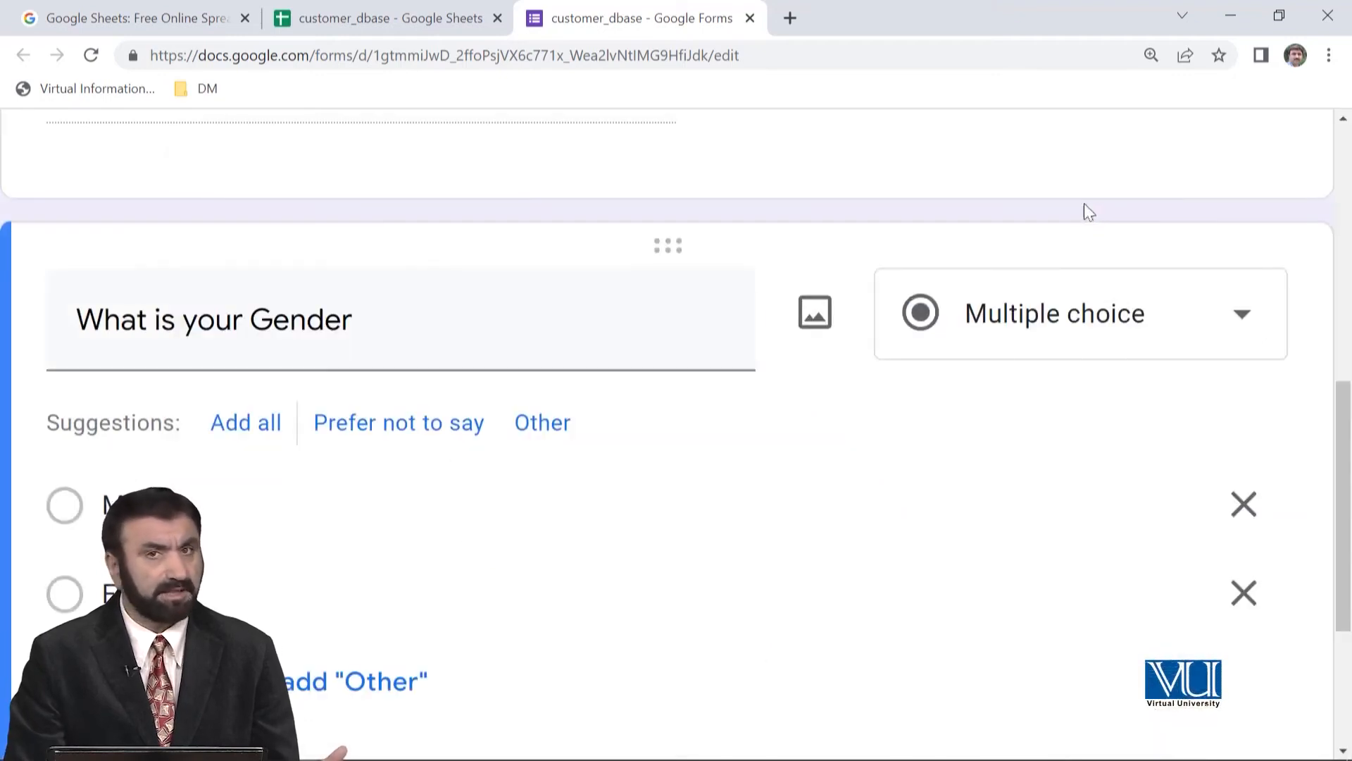
pyautogui.scroll(-3, 899, 471)
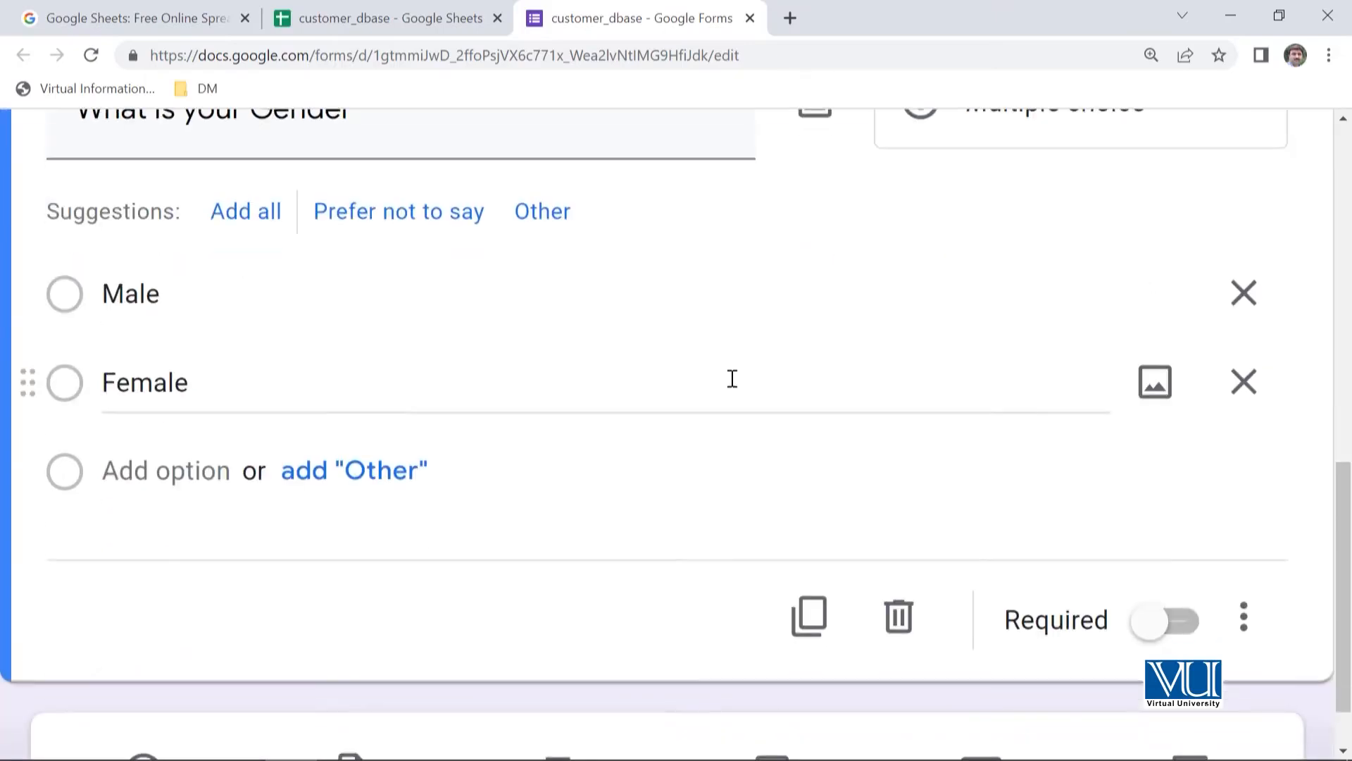
pyautogui.scroll(-1, 711, 456)
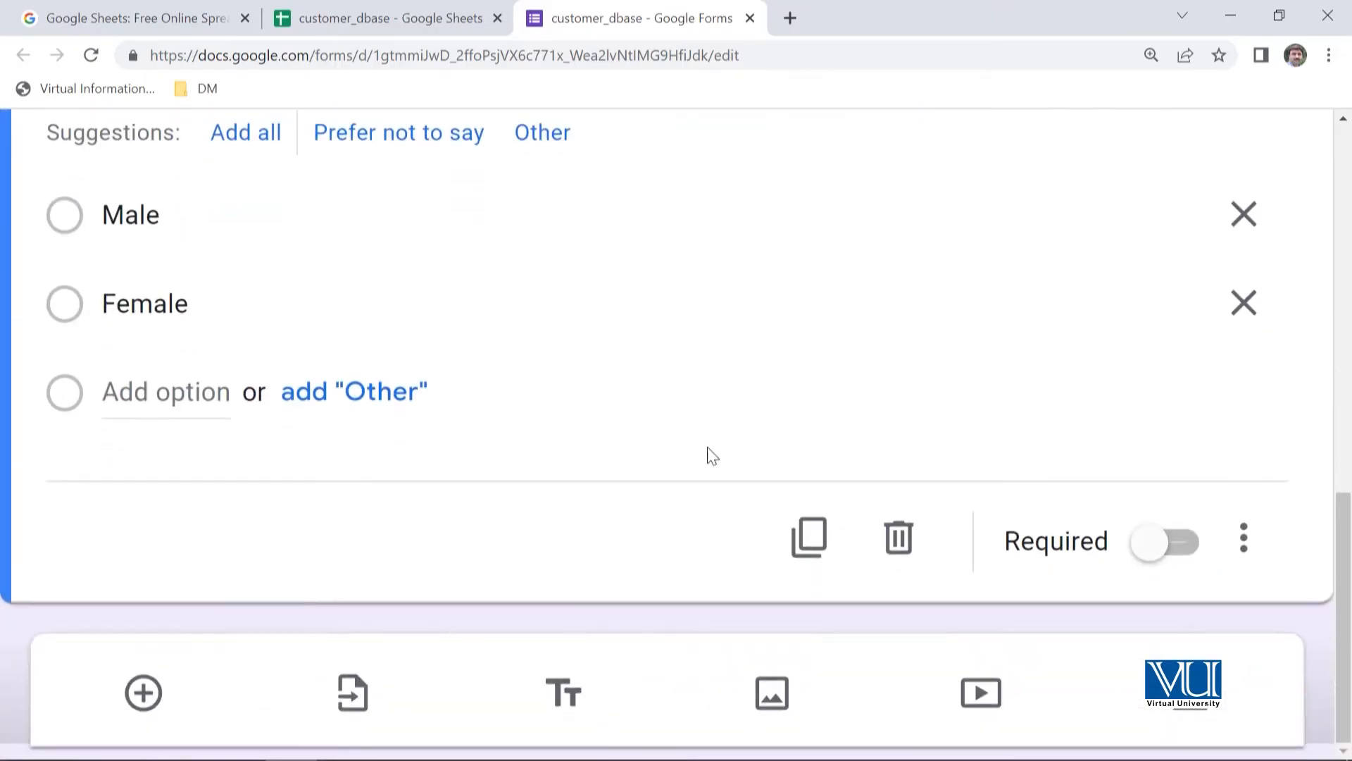
# - Add a third question to the form titled "What is your Age"
pyautogui.click(143, 694)
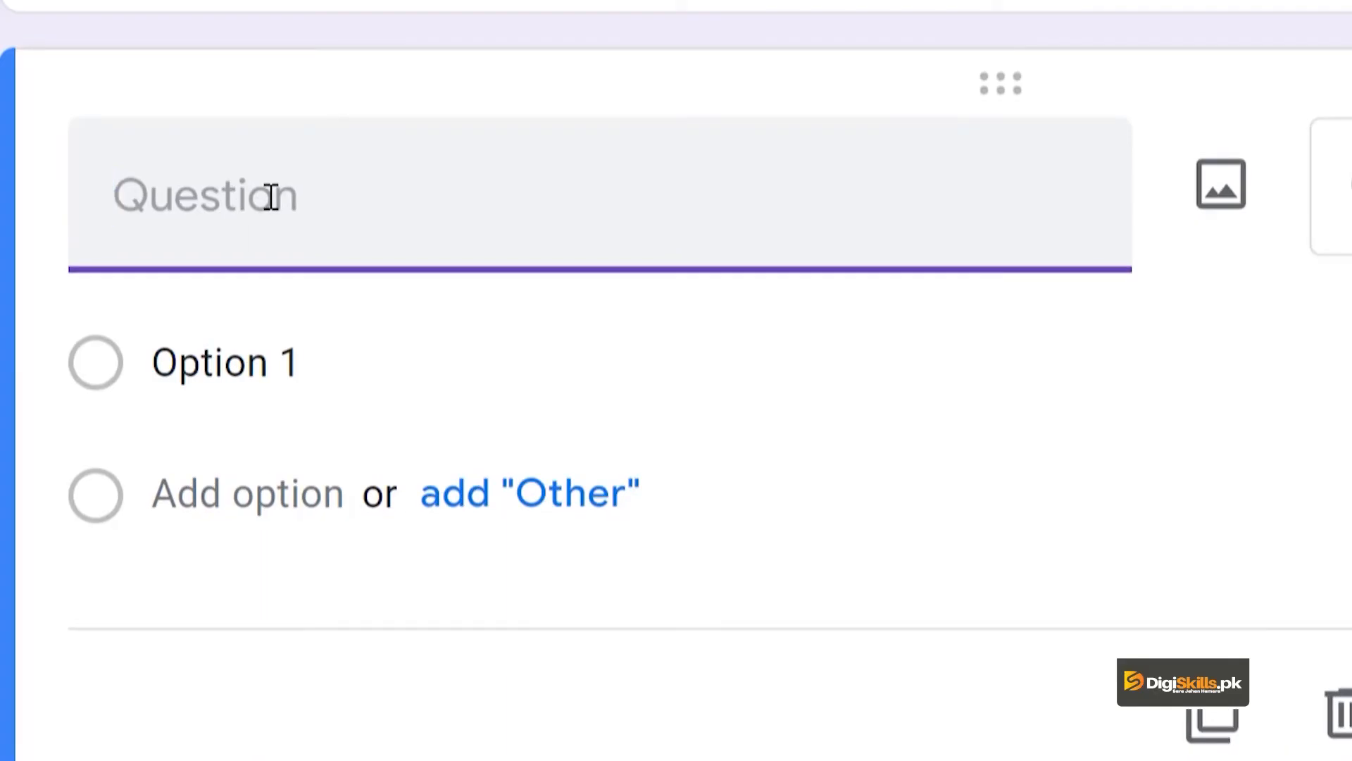
pyautogui.write('Wha')
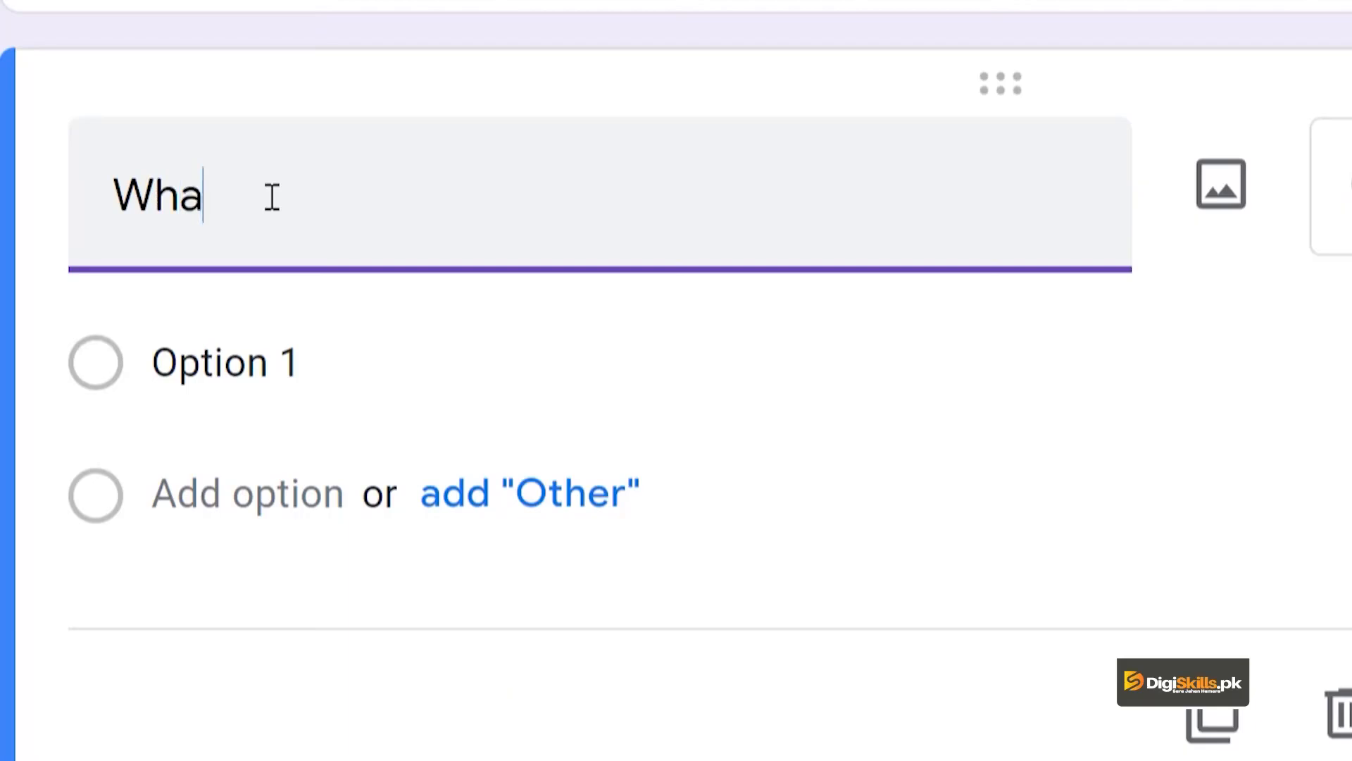
pyautogui.write('t is your A')
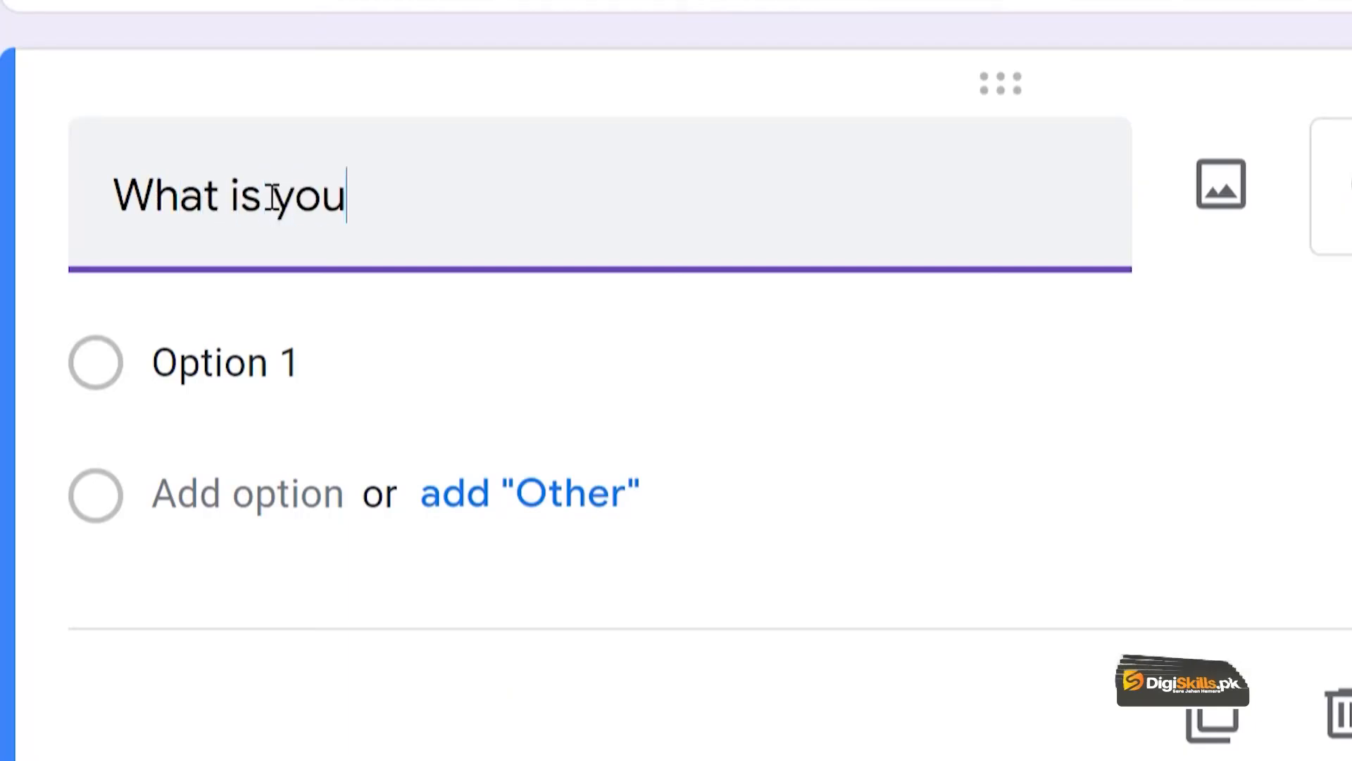
pyautogui.write('ge')
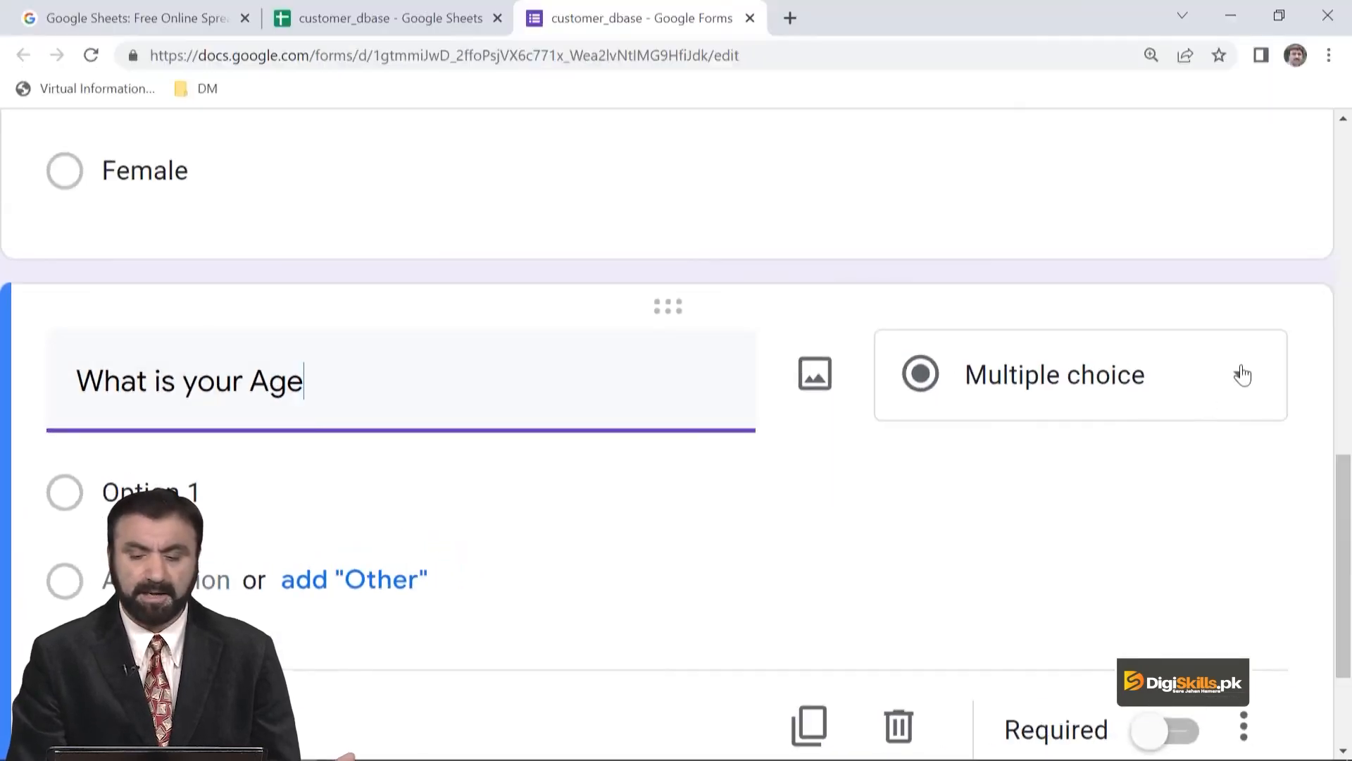
# - Change the age question's type to Checkboxes and name its first option "Younger than 10 Years"
pyautogui.click(1243, 376)
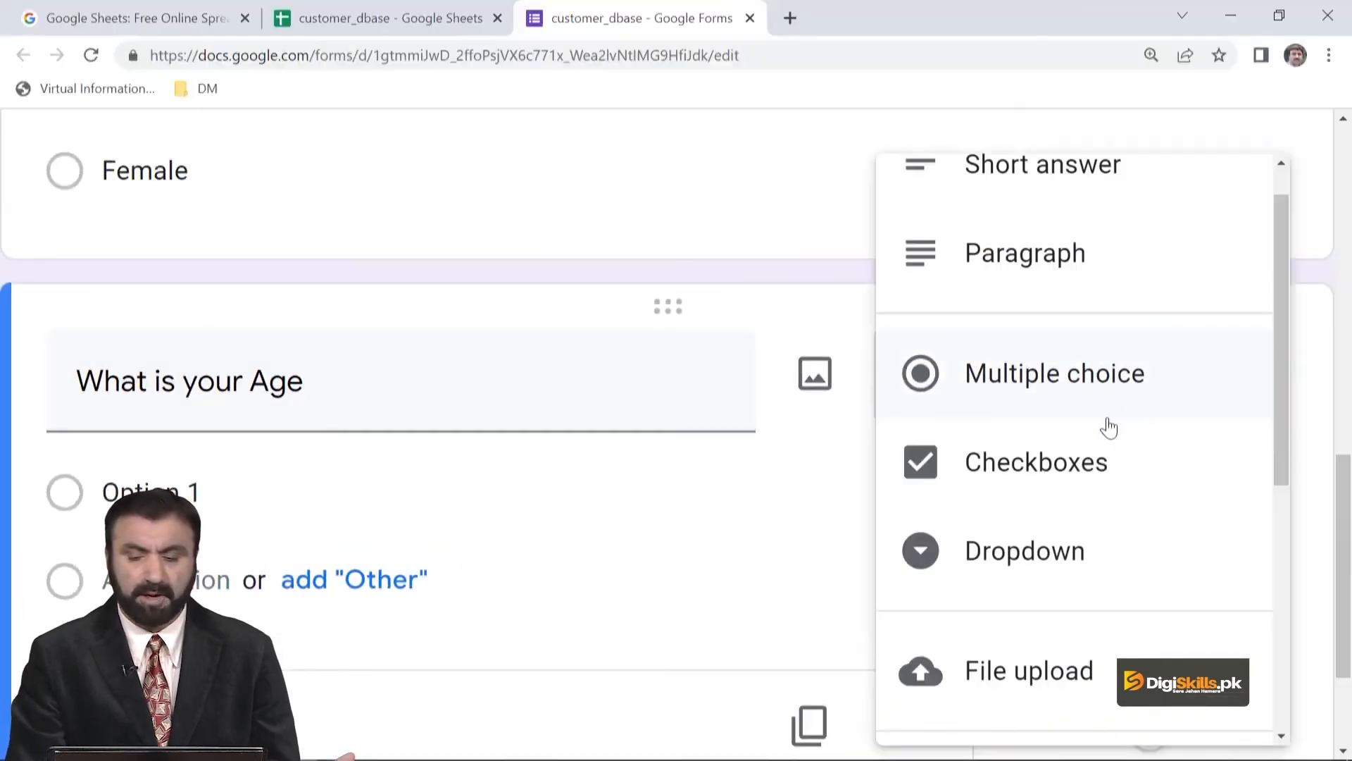
pyautogui.click(1101, 462)
pyautogui.click(246, 502)
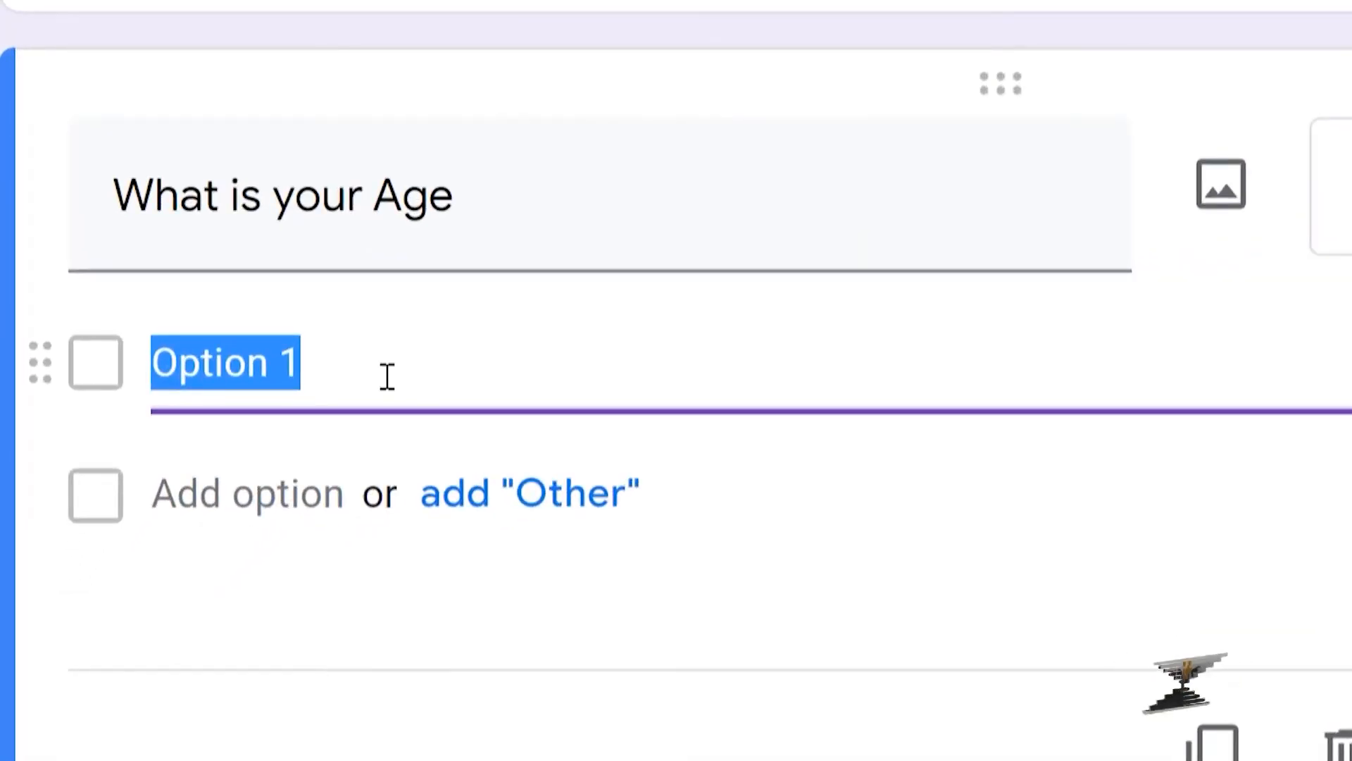
pyautogui.write('L')
pyautogui.press('BackSpace')
pyautogui.write('Youn')
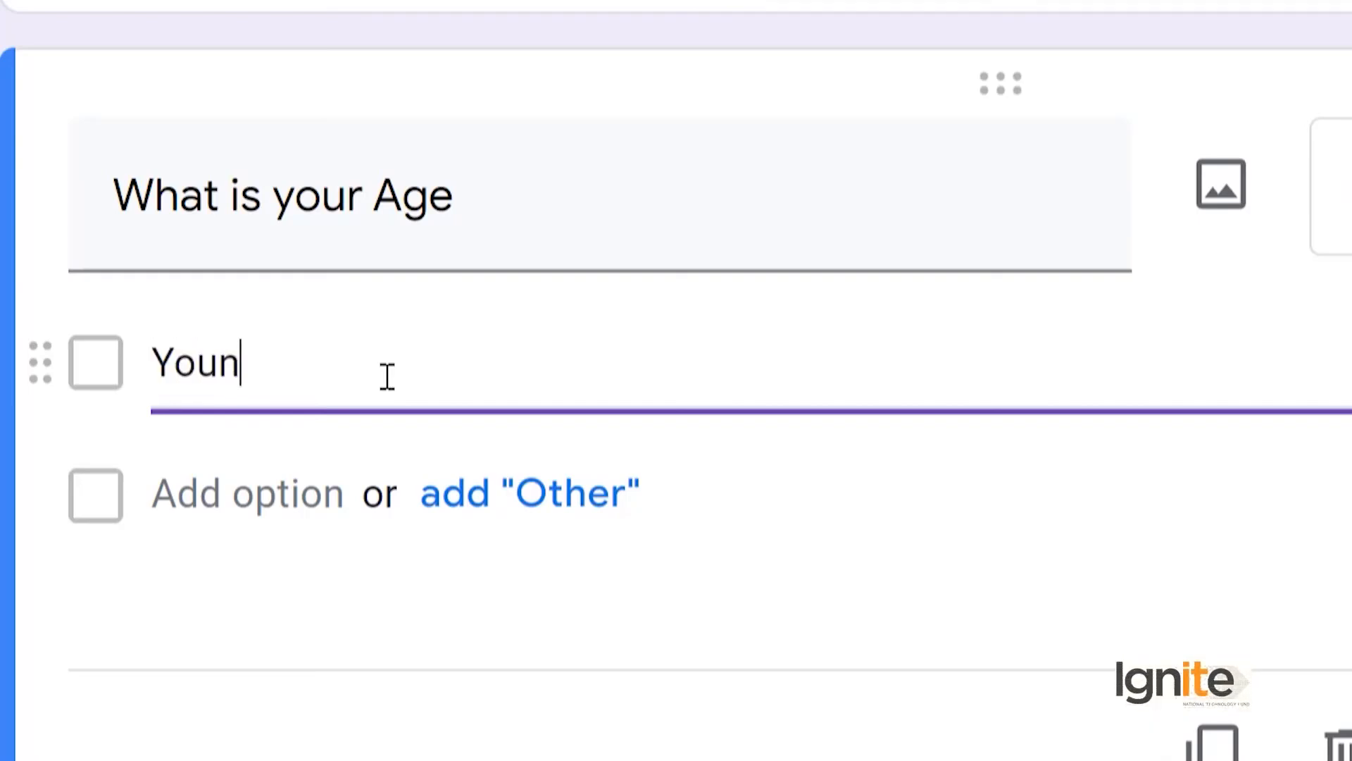
pyautogui.write('ger than 10 Years')
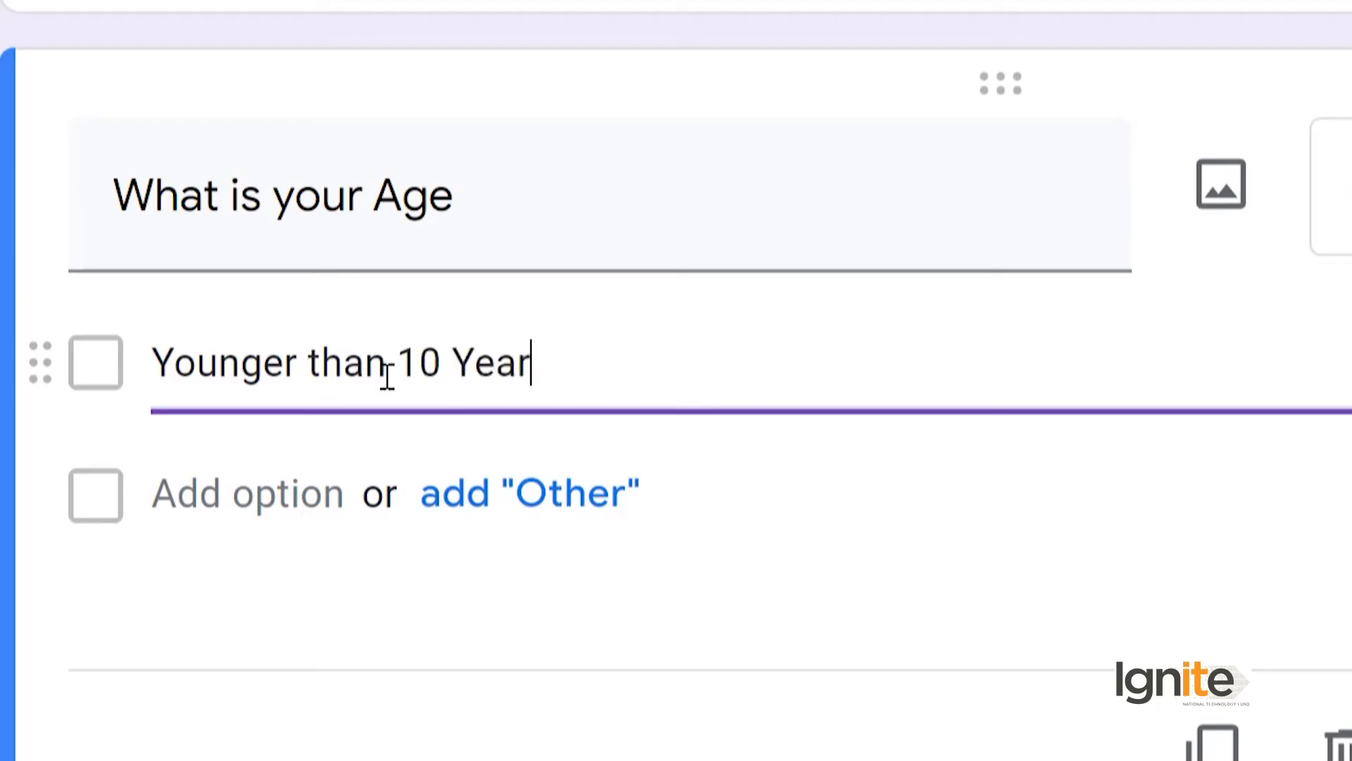
# - Add two more options to the age question, "Younger than 20 years but older than 10 years" and "Senior"
pyautogui.click(327, 492)
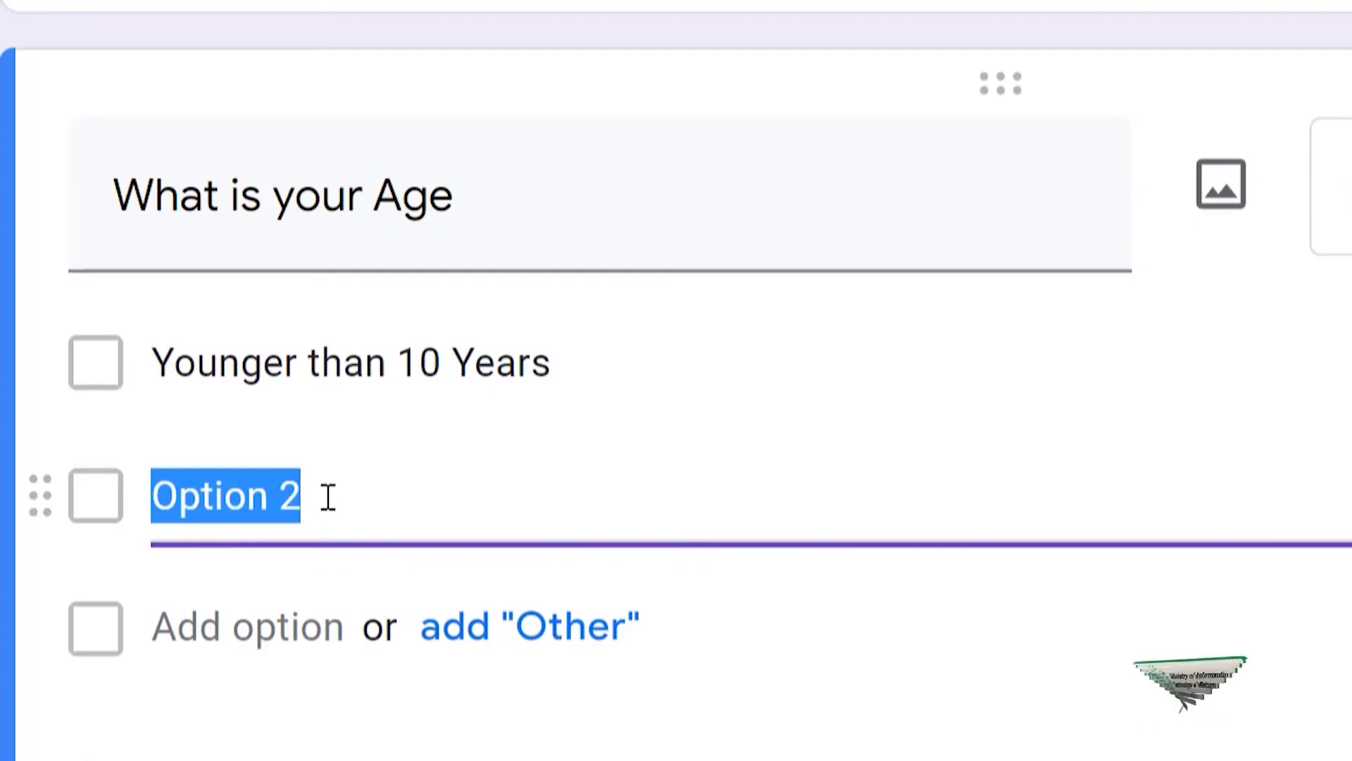
pyautogui.write('Youn')
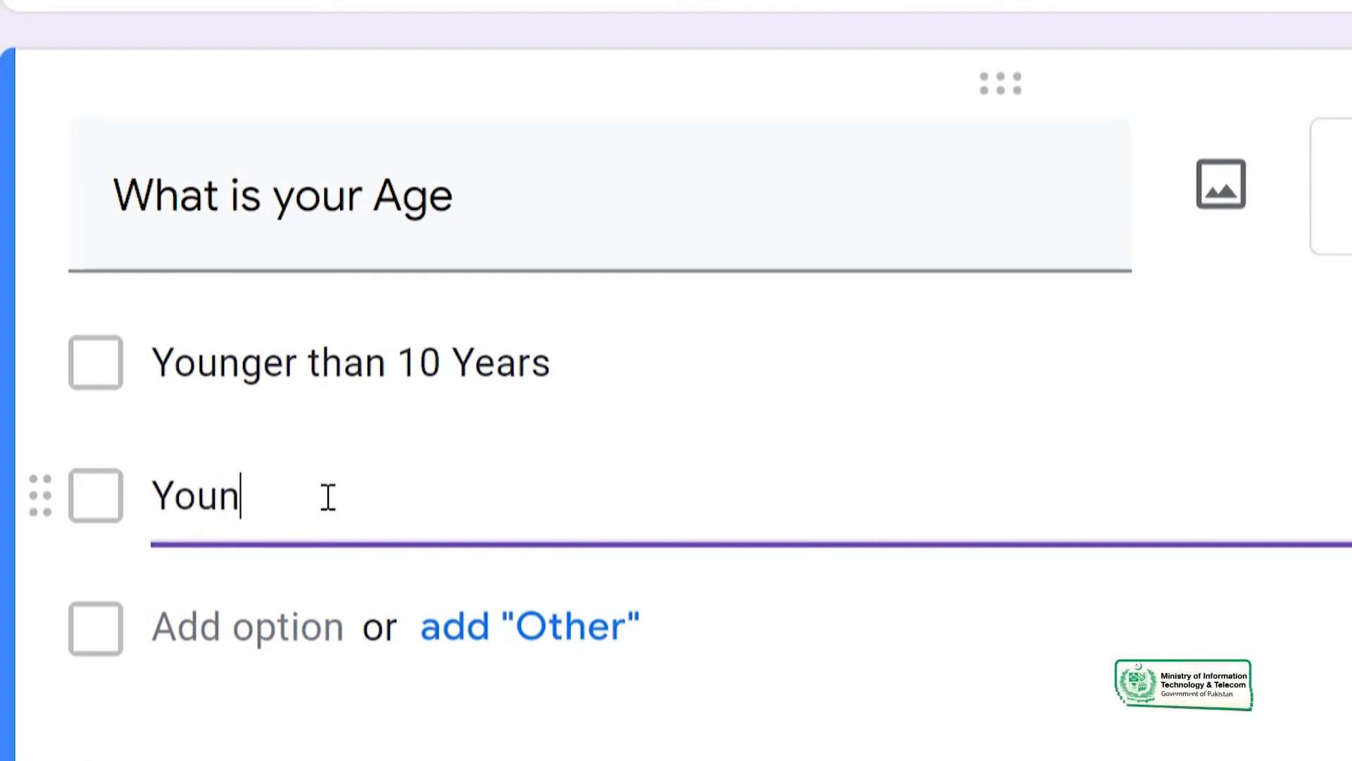
pyautogui.write('ger than')
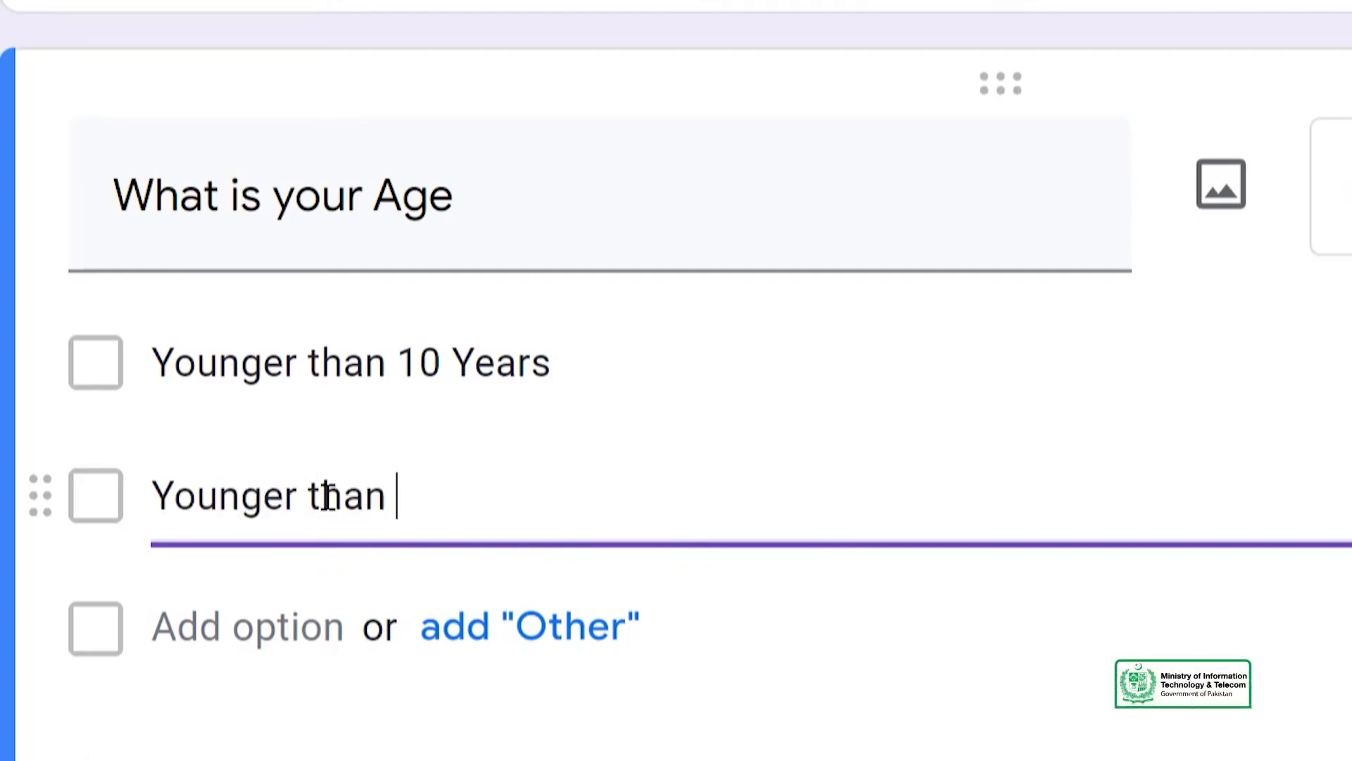
pyautogui.write(' 20 years')
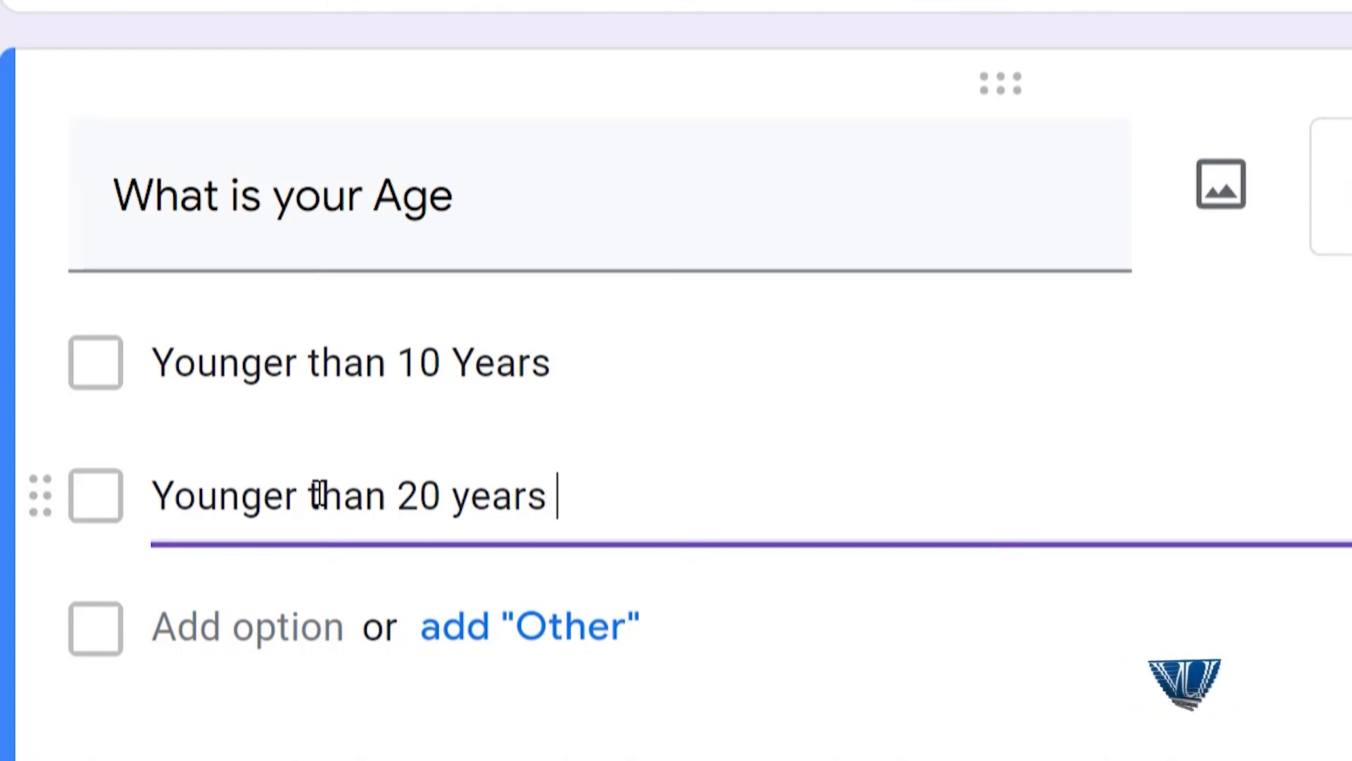
pyautogui.write('but ol')
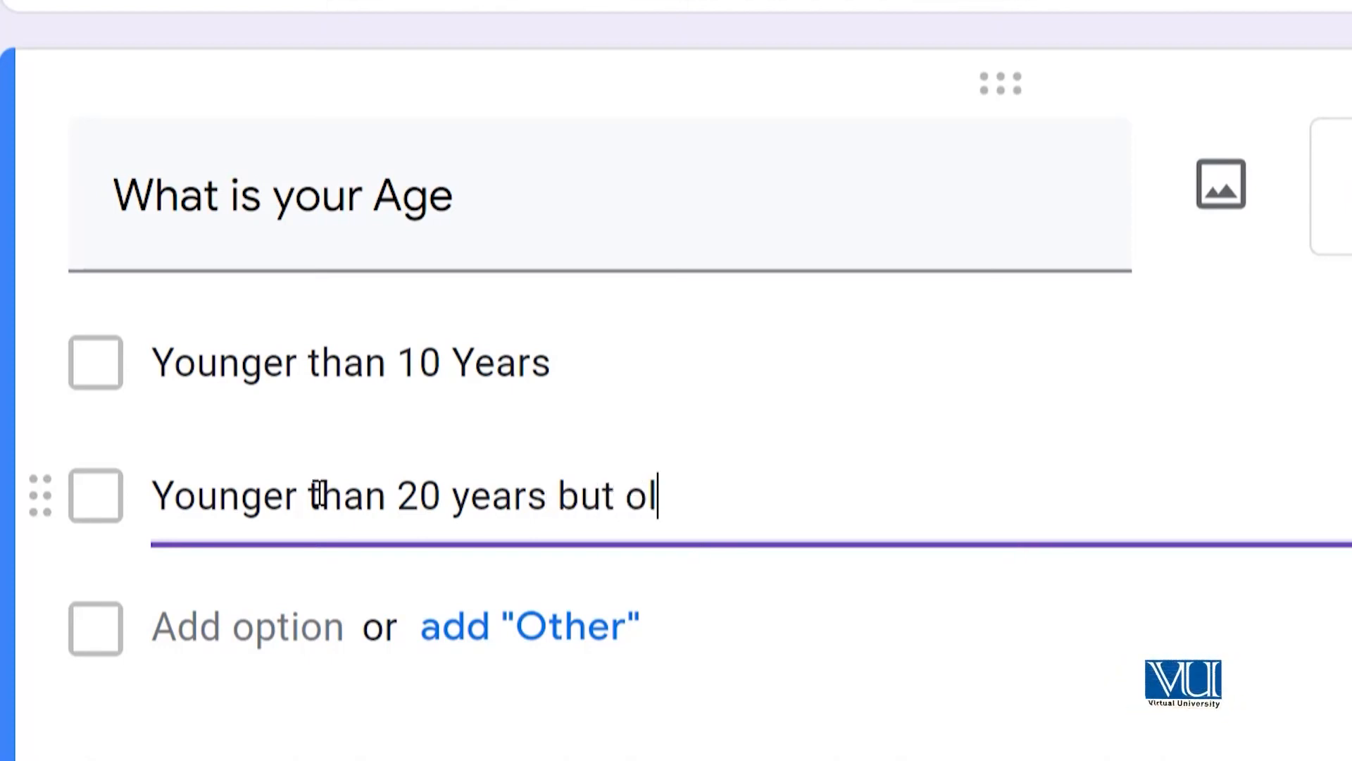
pyautogui.write('der tha')
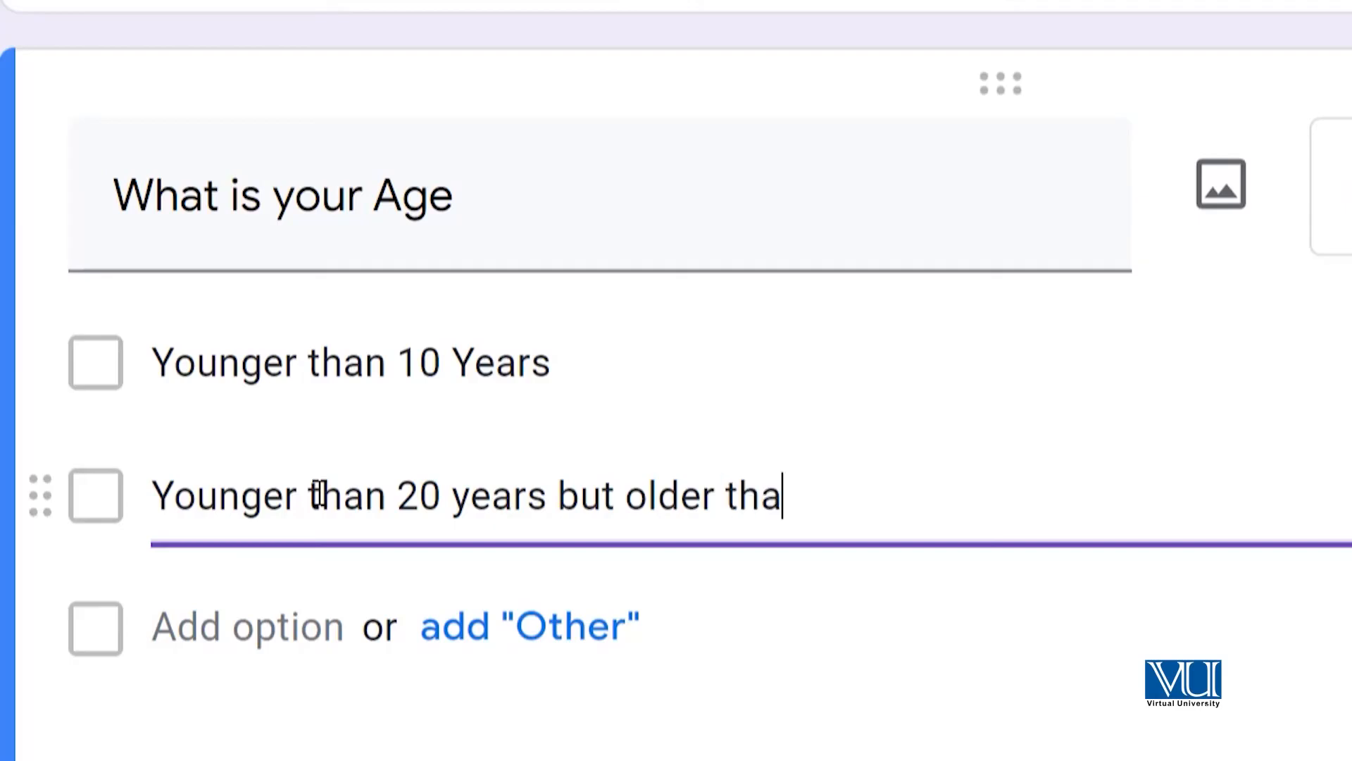
pyautogui.write('n 1- years')
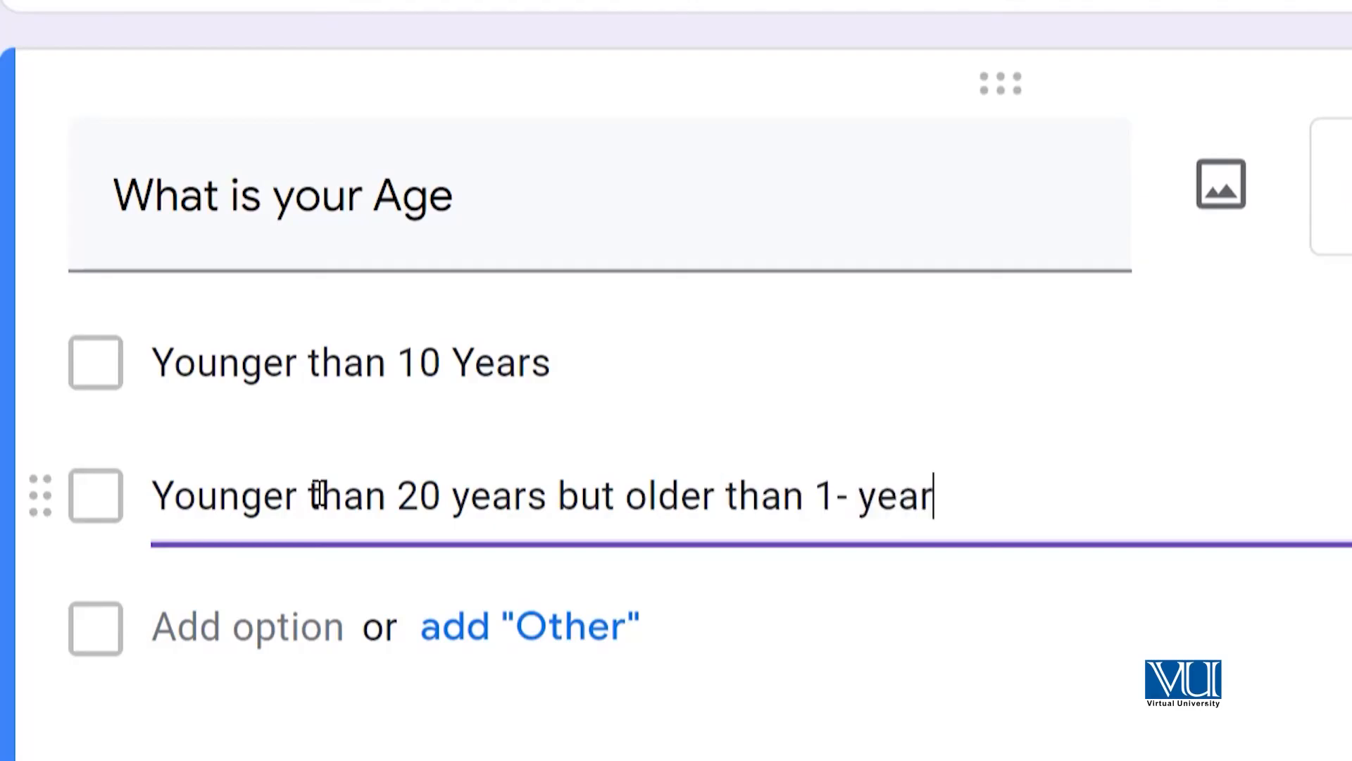
pyautogui.click(857, 496)
pyautogui.press('BackSpace')
pyautogui.write('0')
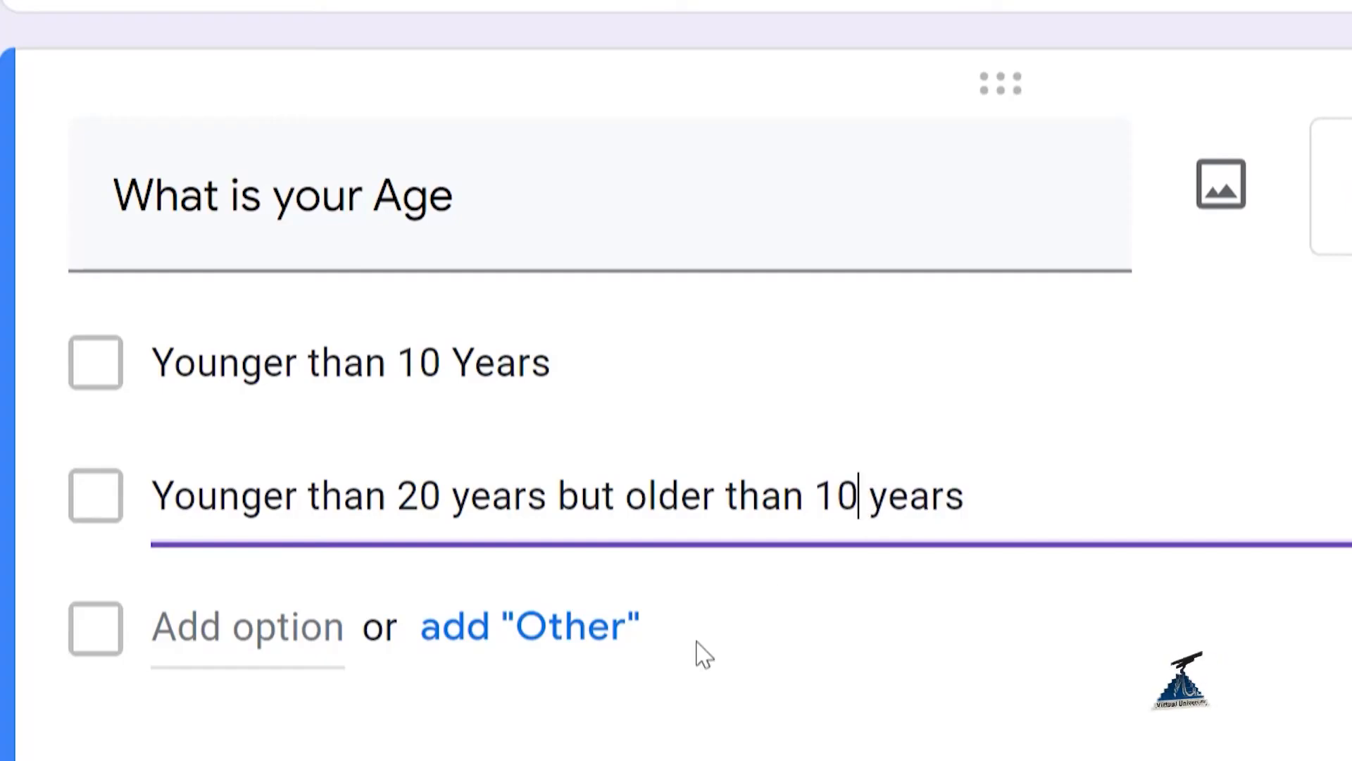
pyautogui.click(287, 625)
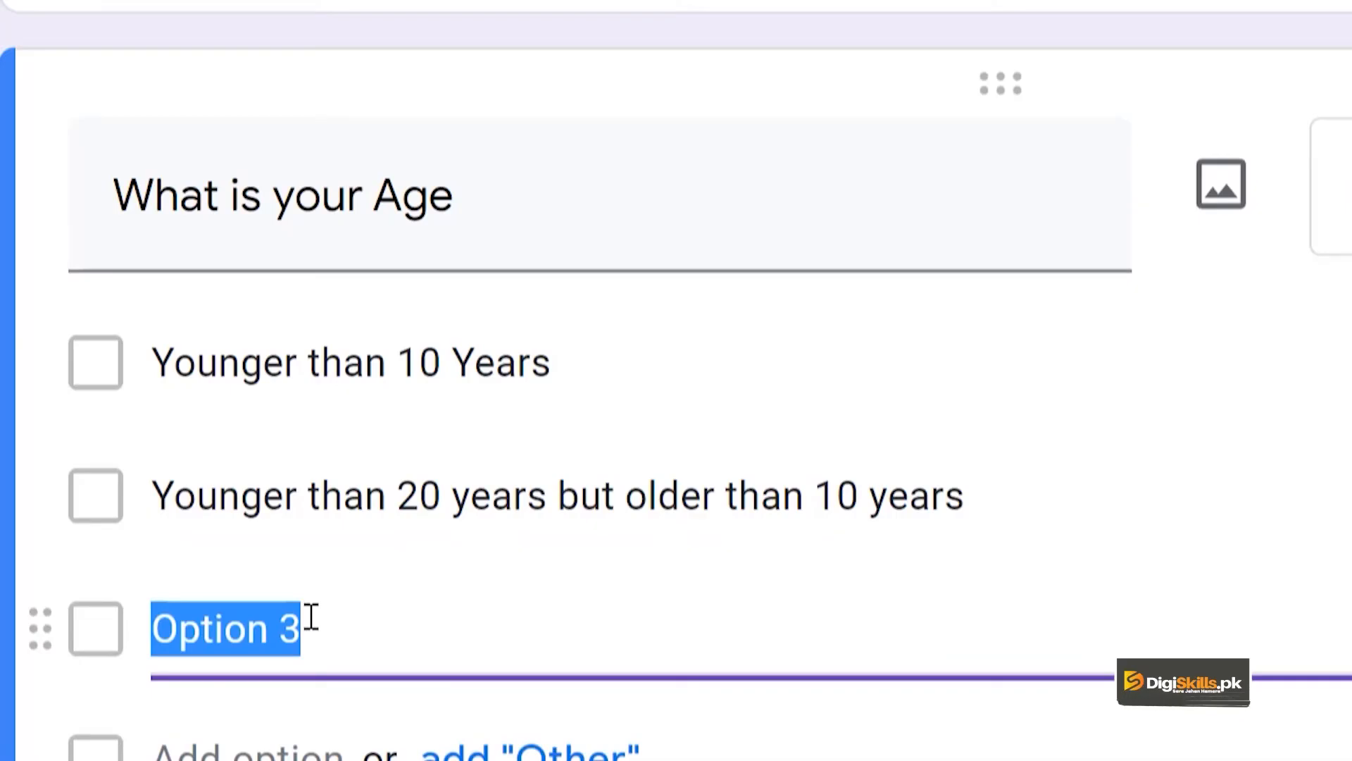
pyautogui.write('Senior')
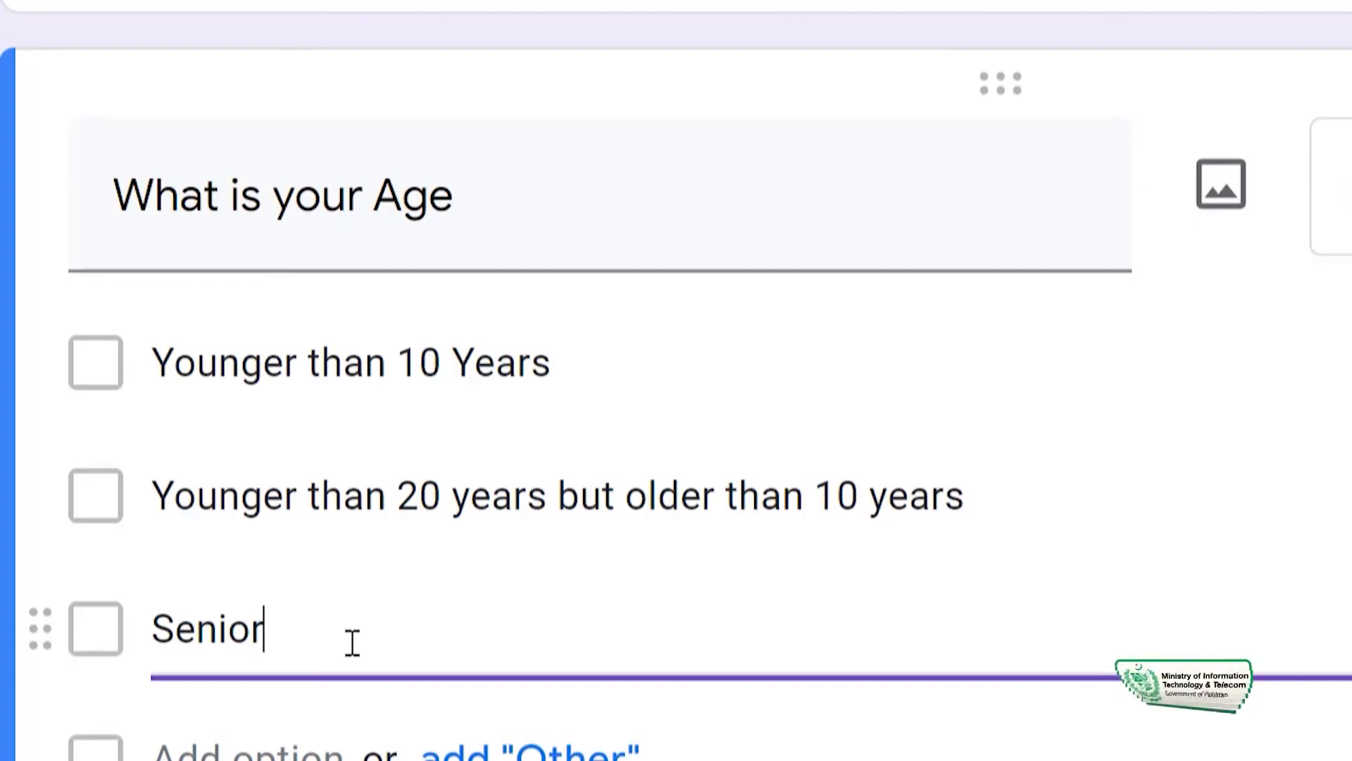
# - Add a fourth question below the age question titled "What is your Income"
pyautogui.scroll(-3, 1068, 606)
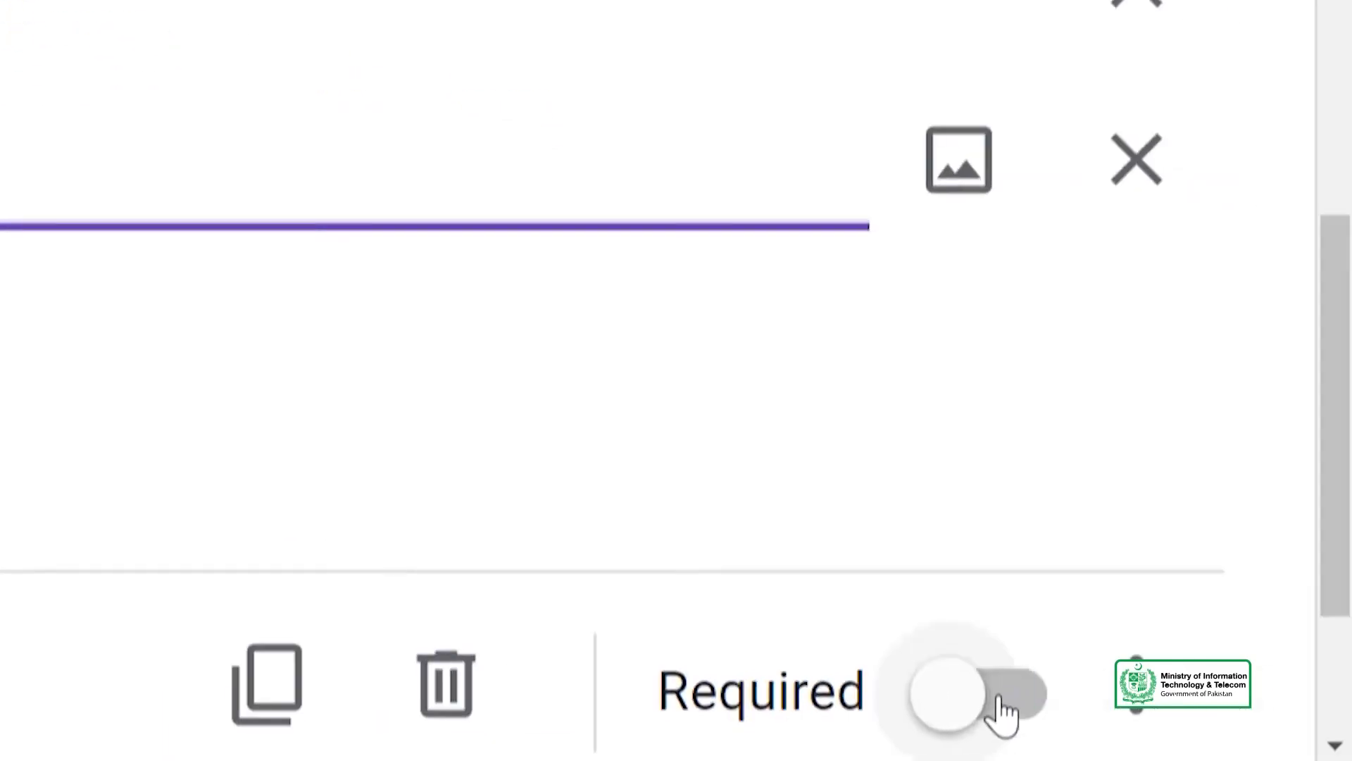
pyautogui.scroll(-3, 659, 423)
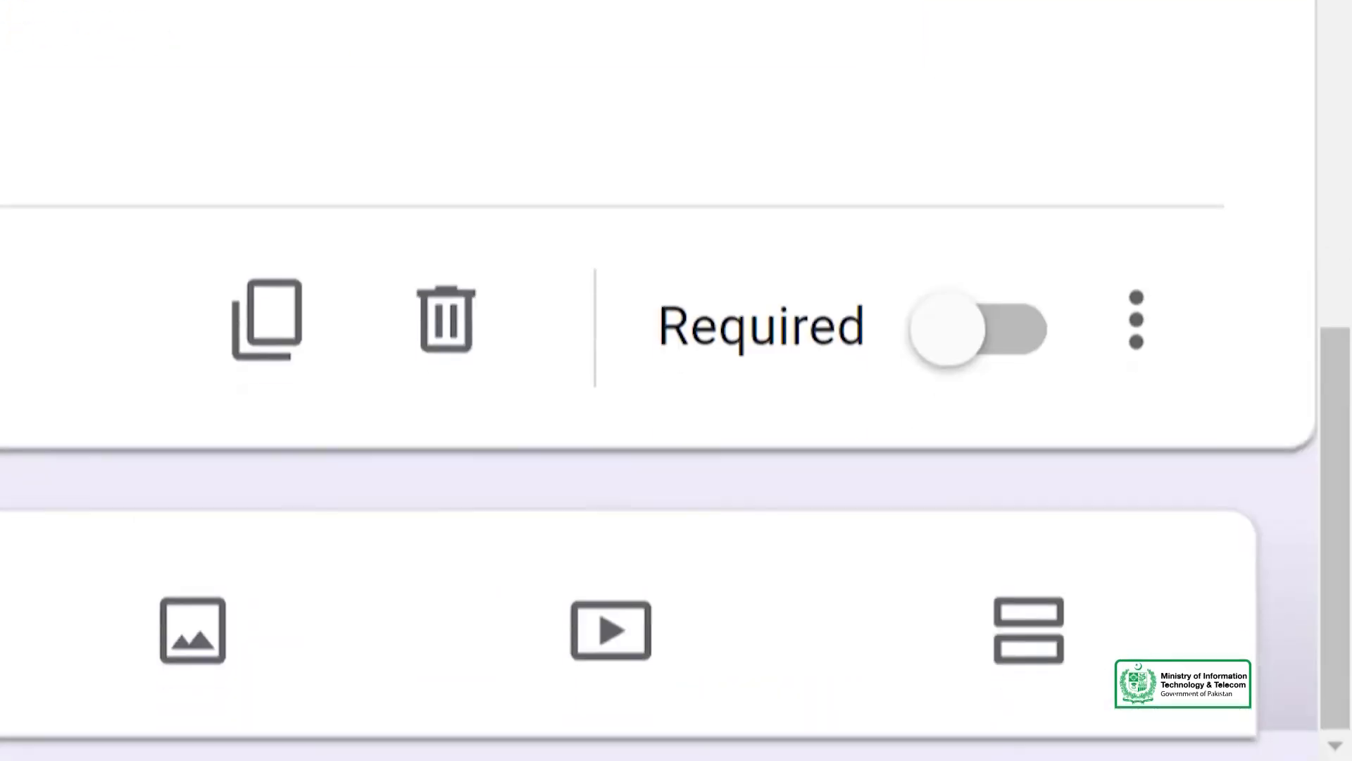
pyautogui.click(199, 695)
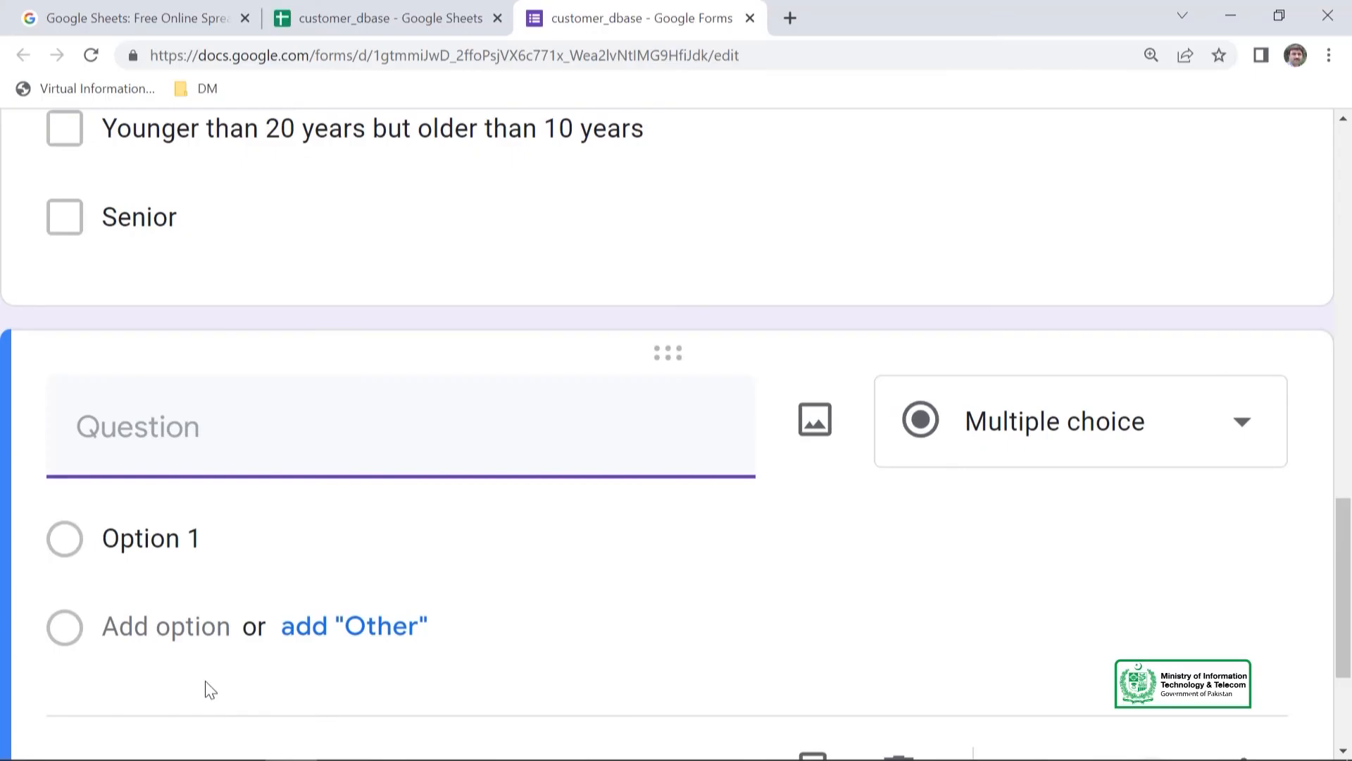
pyautogui.write('What is you')
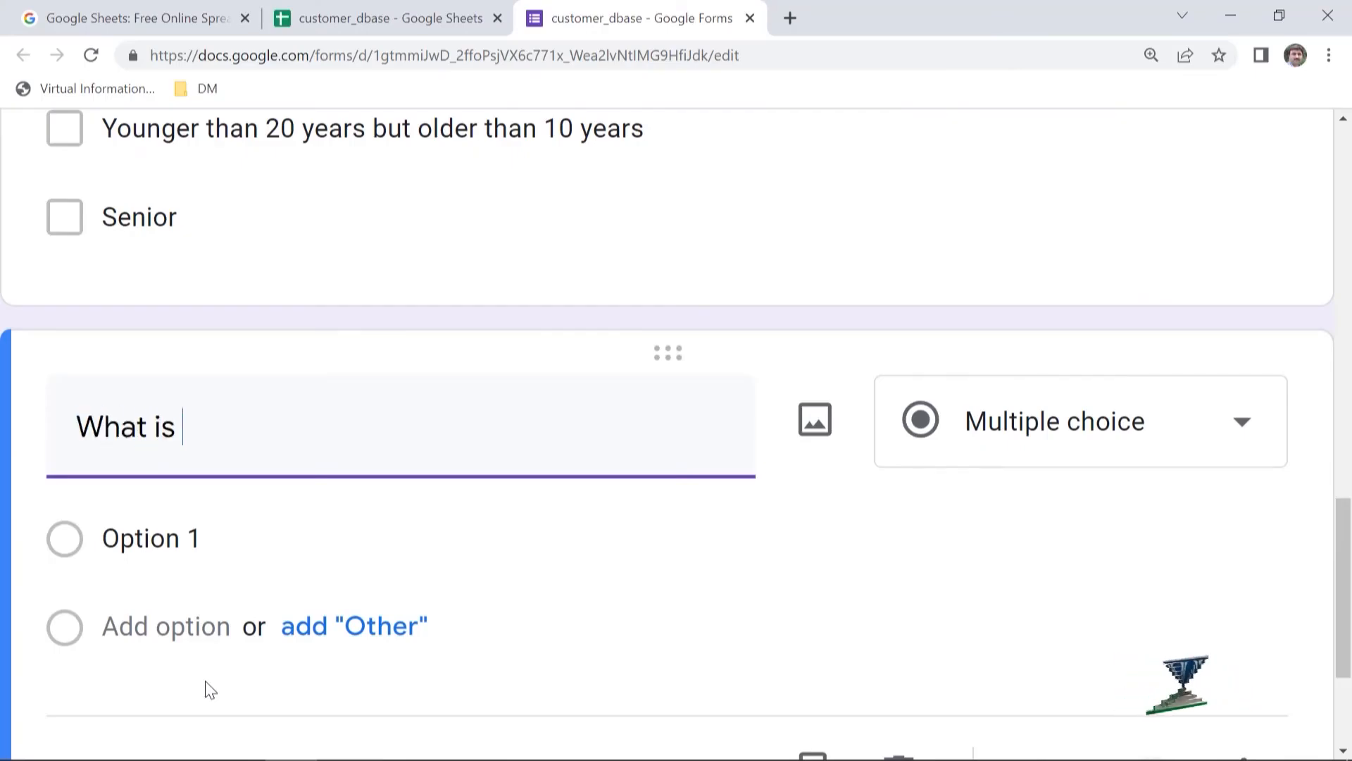
pyautogui.write('r Income')
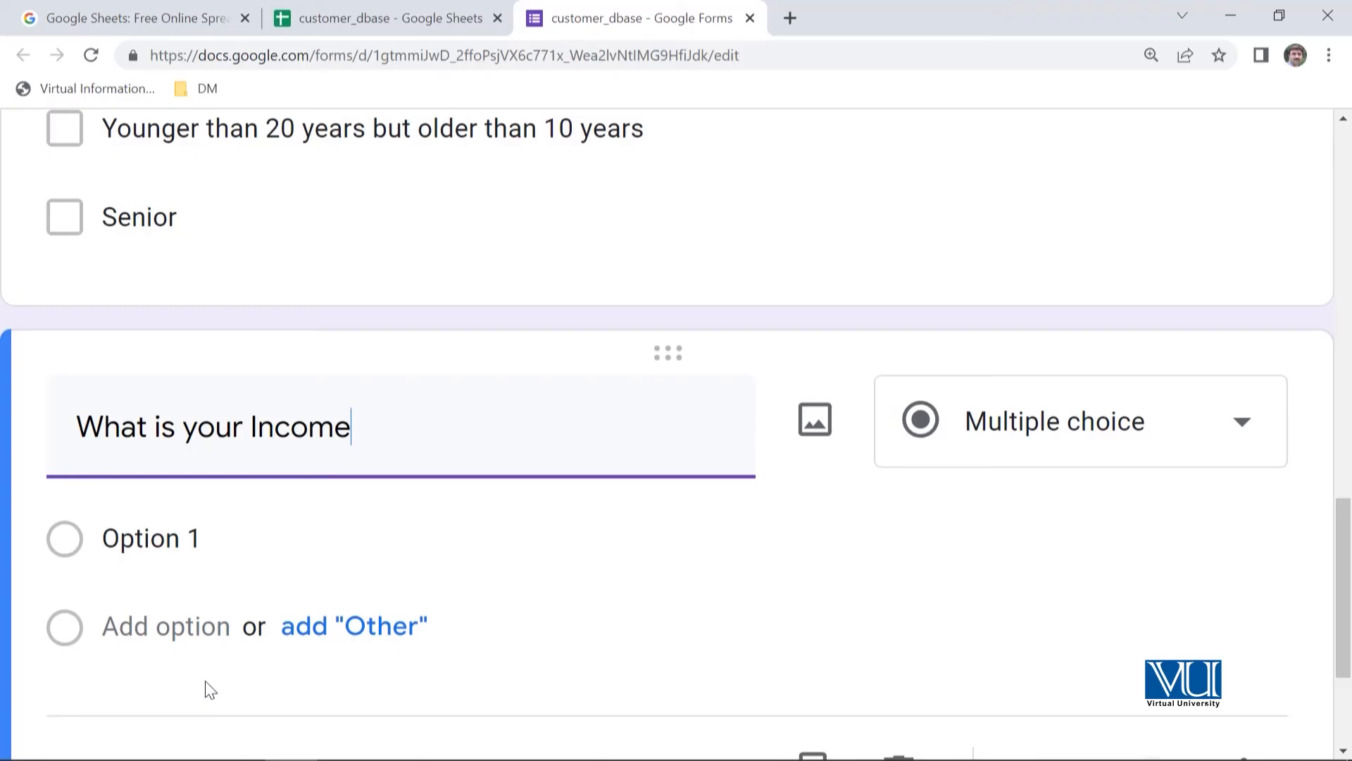
# - Change the income question's type from Multiple choice to Short answer
pyautogui.click(291, 549)
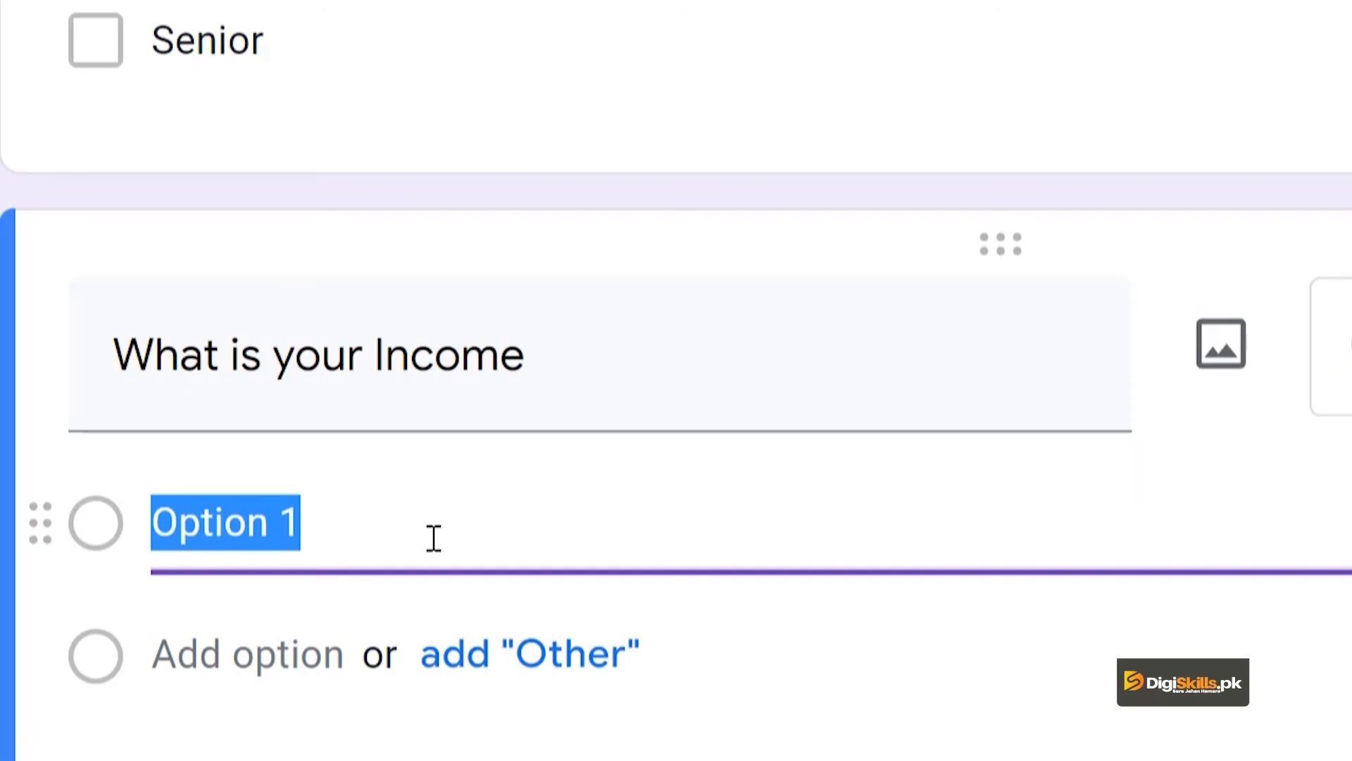
pyautogui.click(1244, 483)
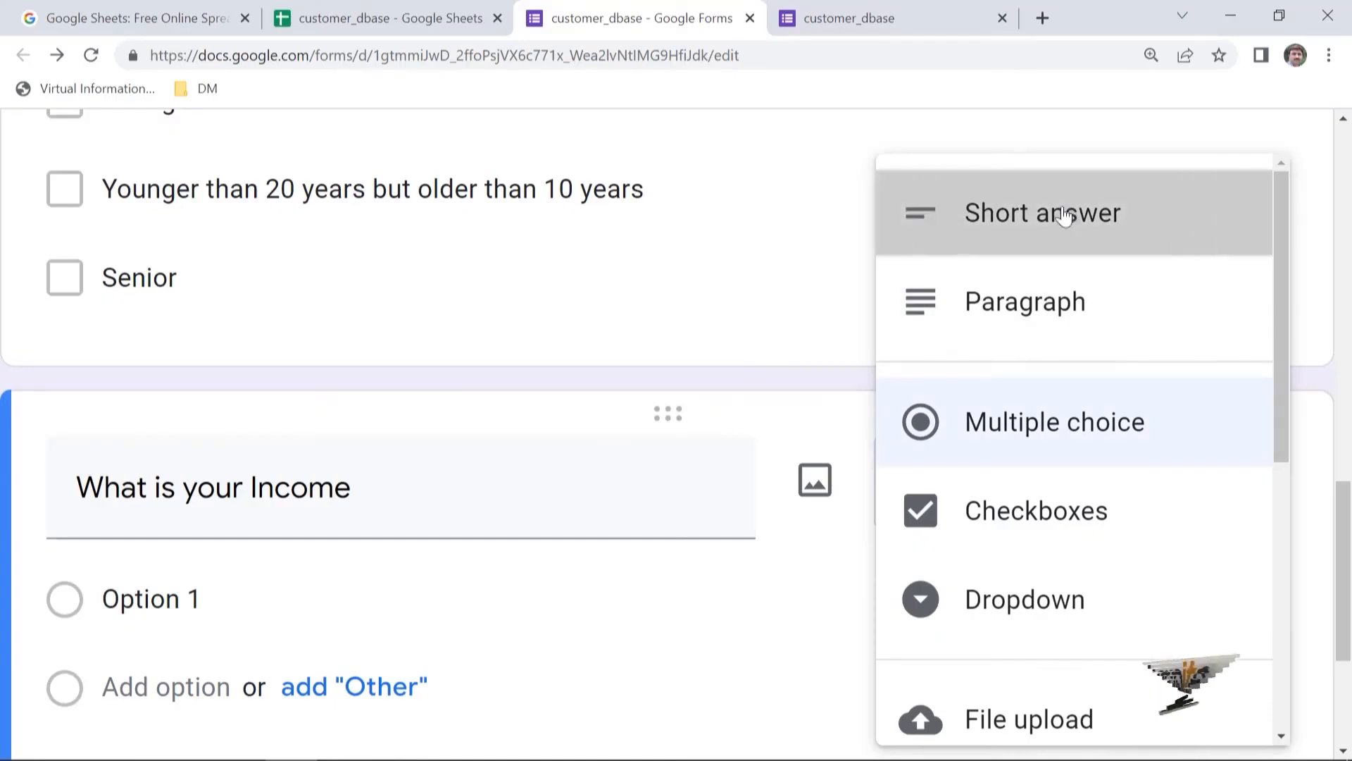
pyautogui.click(1066, 215)
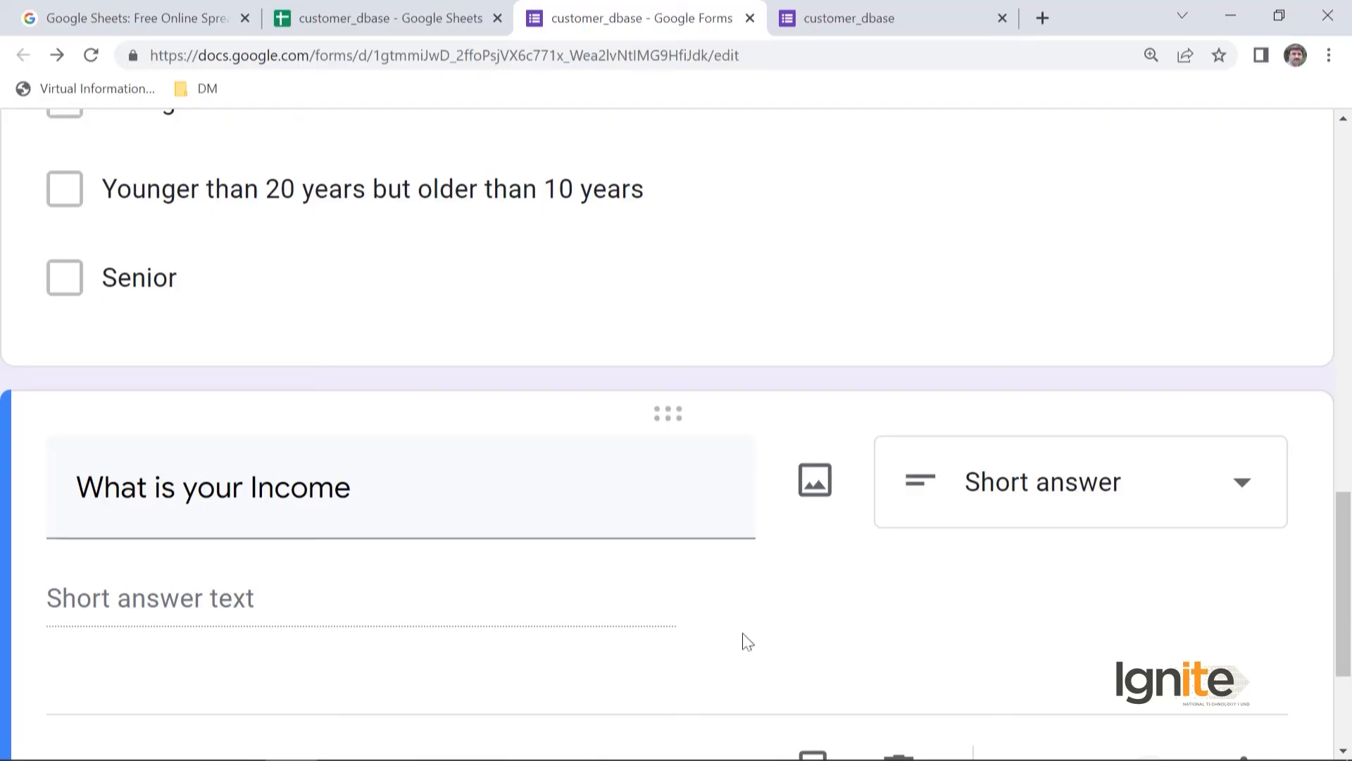
pyautogui.scroll(-3, 748, 641)
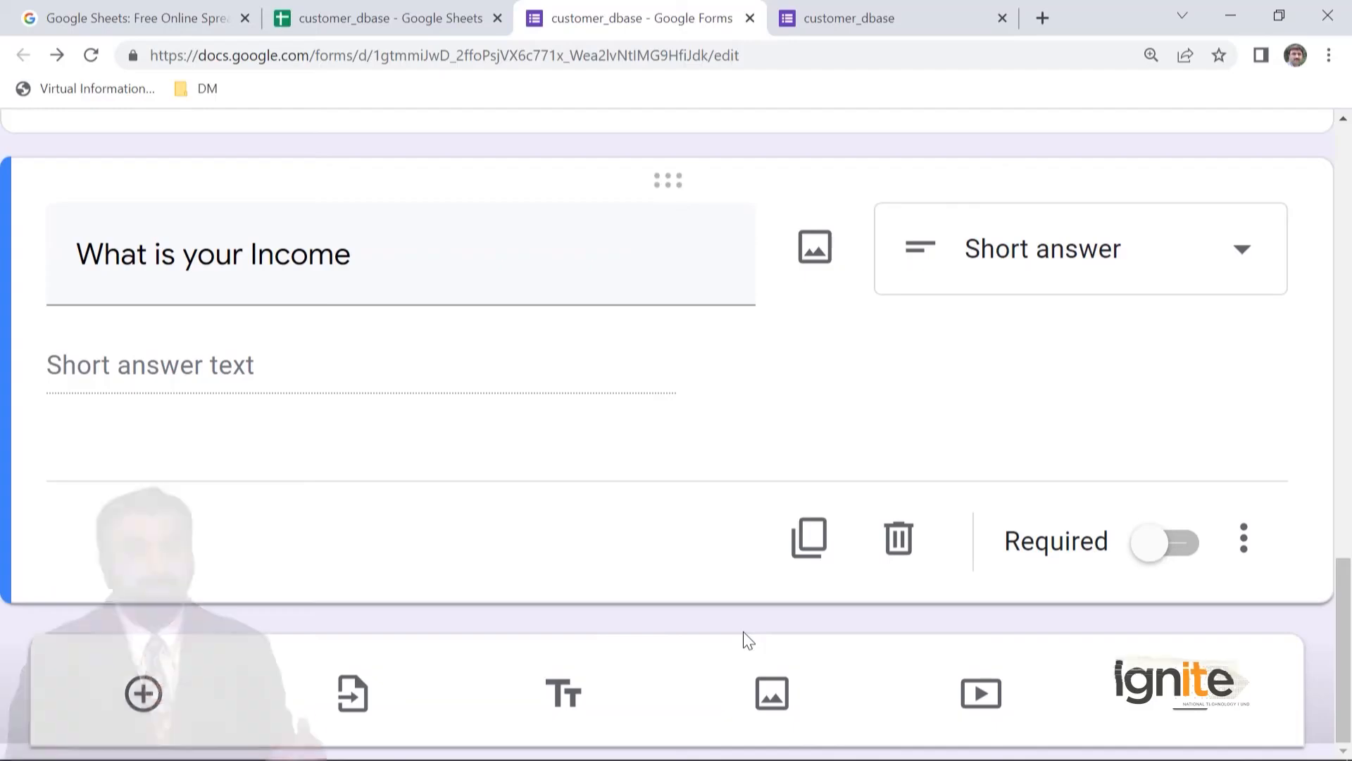
# - Examine the form's email and link sending options, and close them without sending the form
pyautogui.scroll(5, 748, 641)
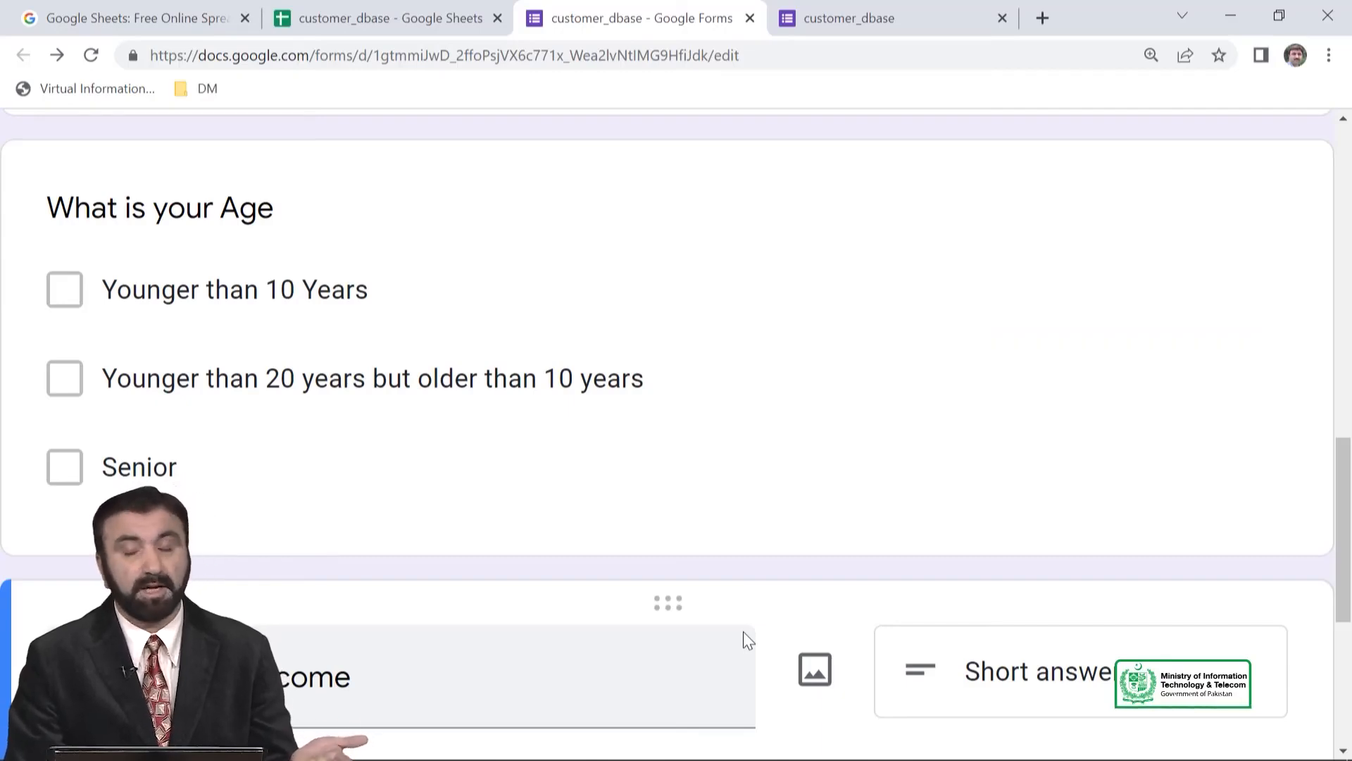
pyautogui.scroll(10, 743, 631)
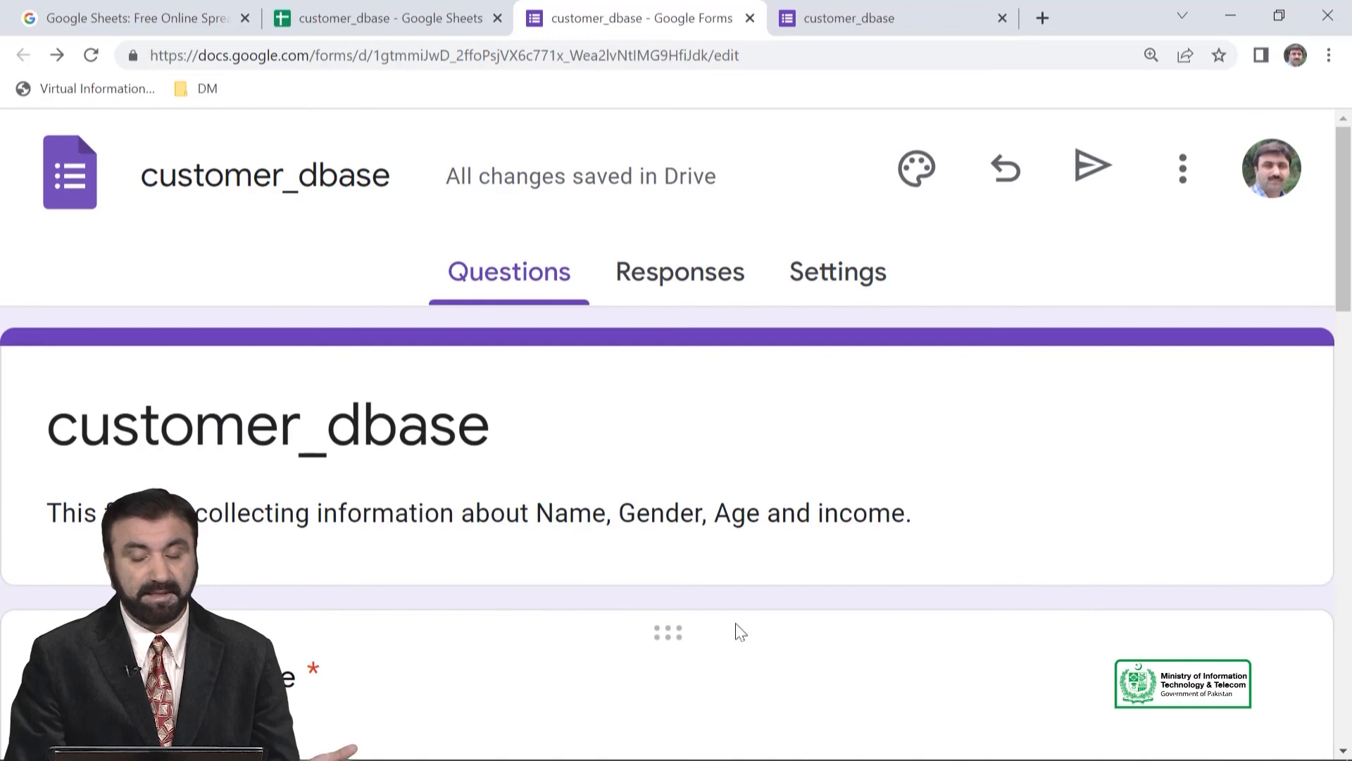
pyautogui.click(1101, 187)
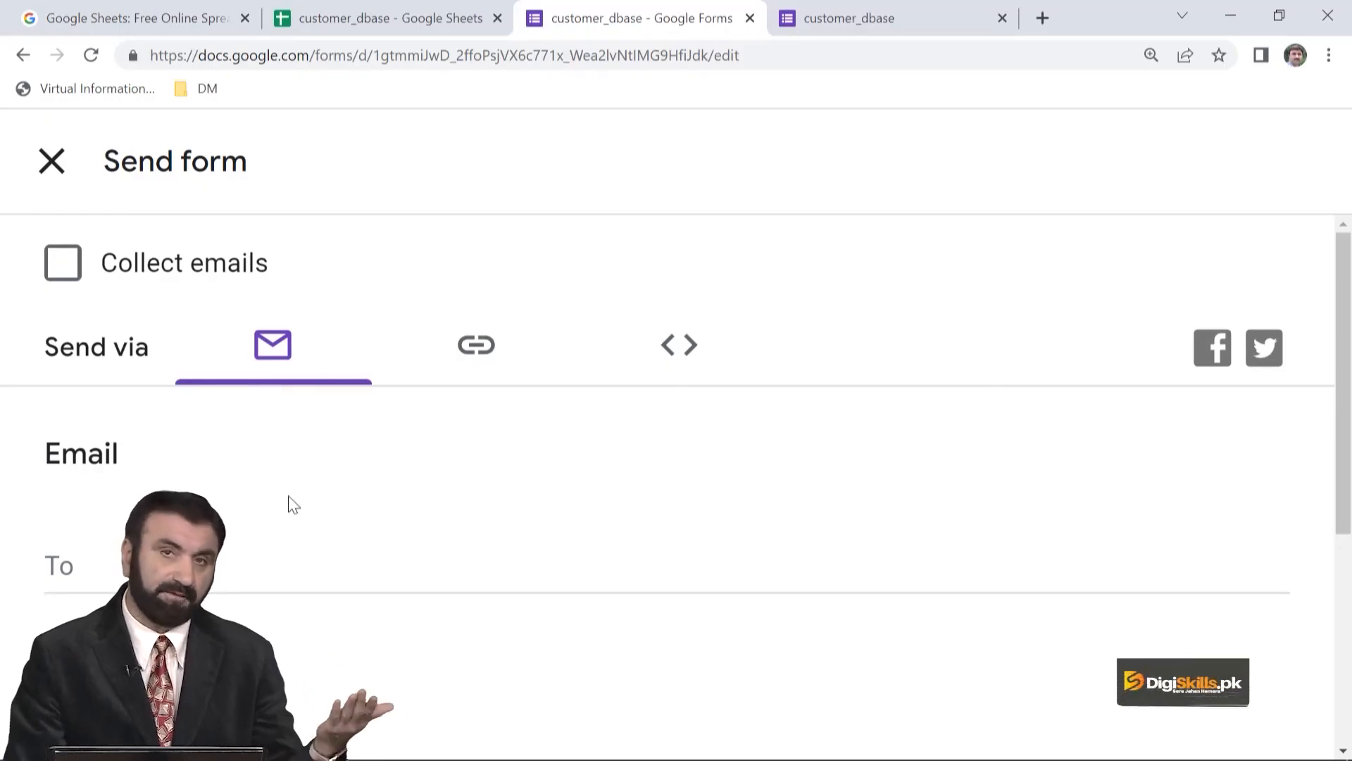
pyautogui.click(477, 355)
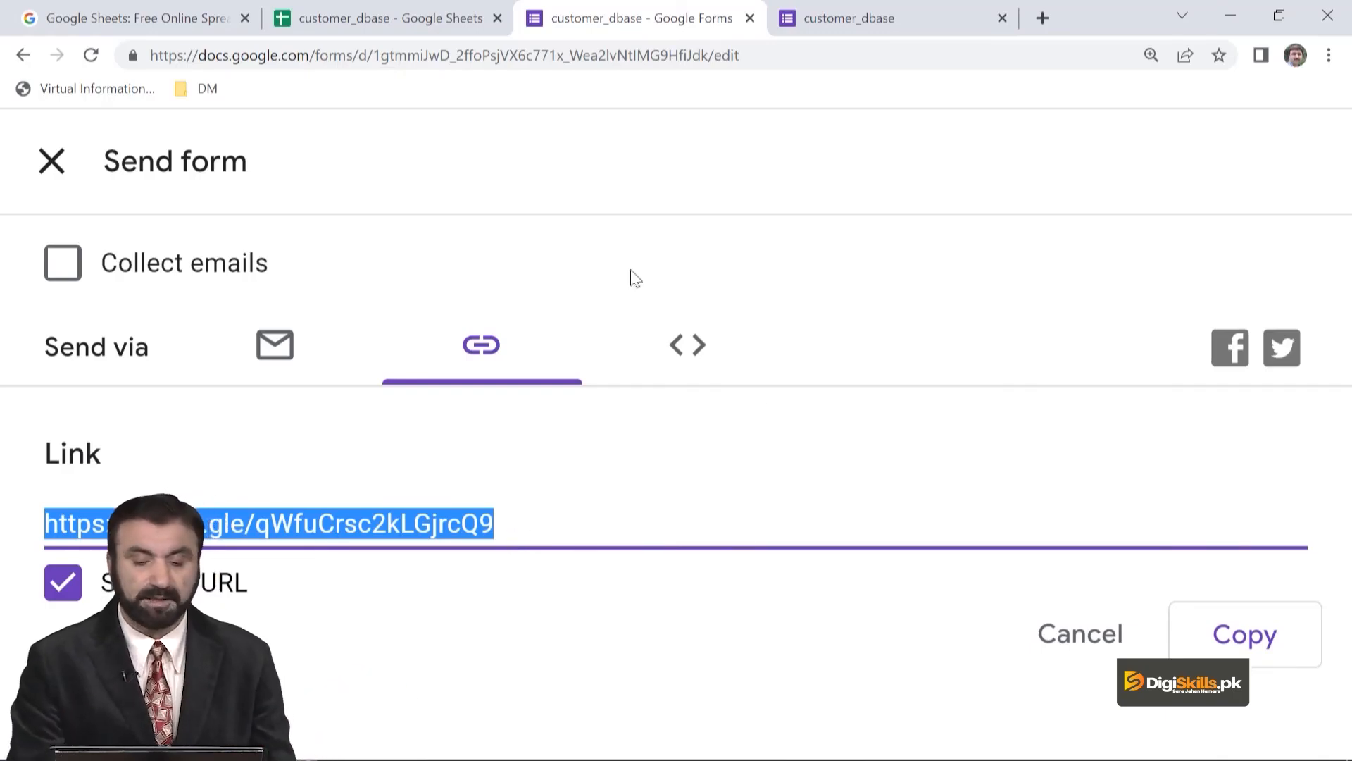
pyautogui.click(61, 159)
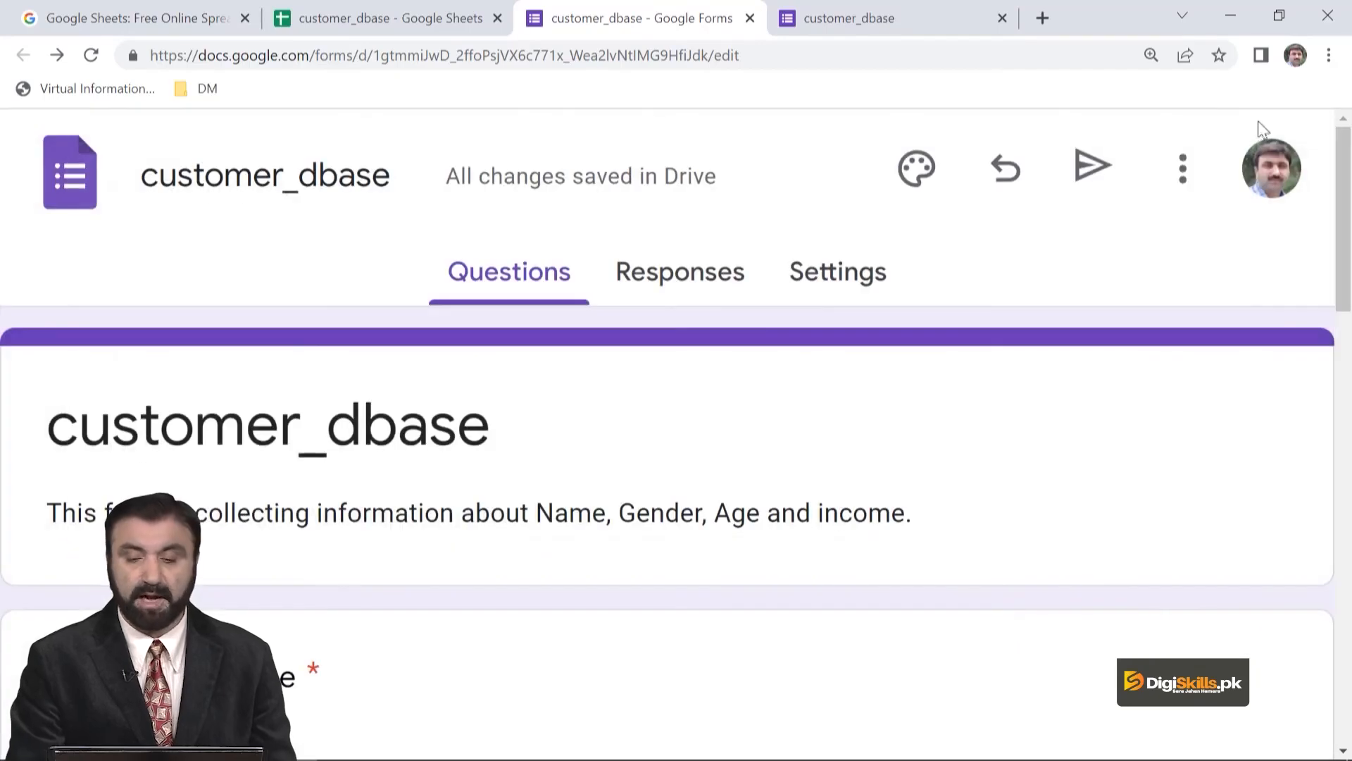
# - Preview the form as a respondent sees it and look through its name, gender and age questions
pyautogui.click(1181, 171)
pyautogui.click(1103, 179)
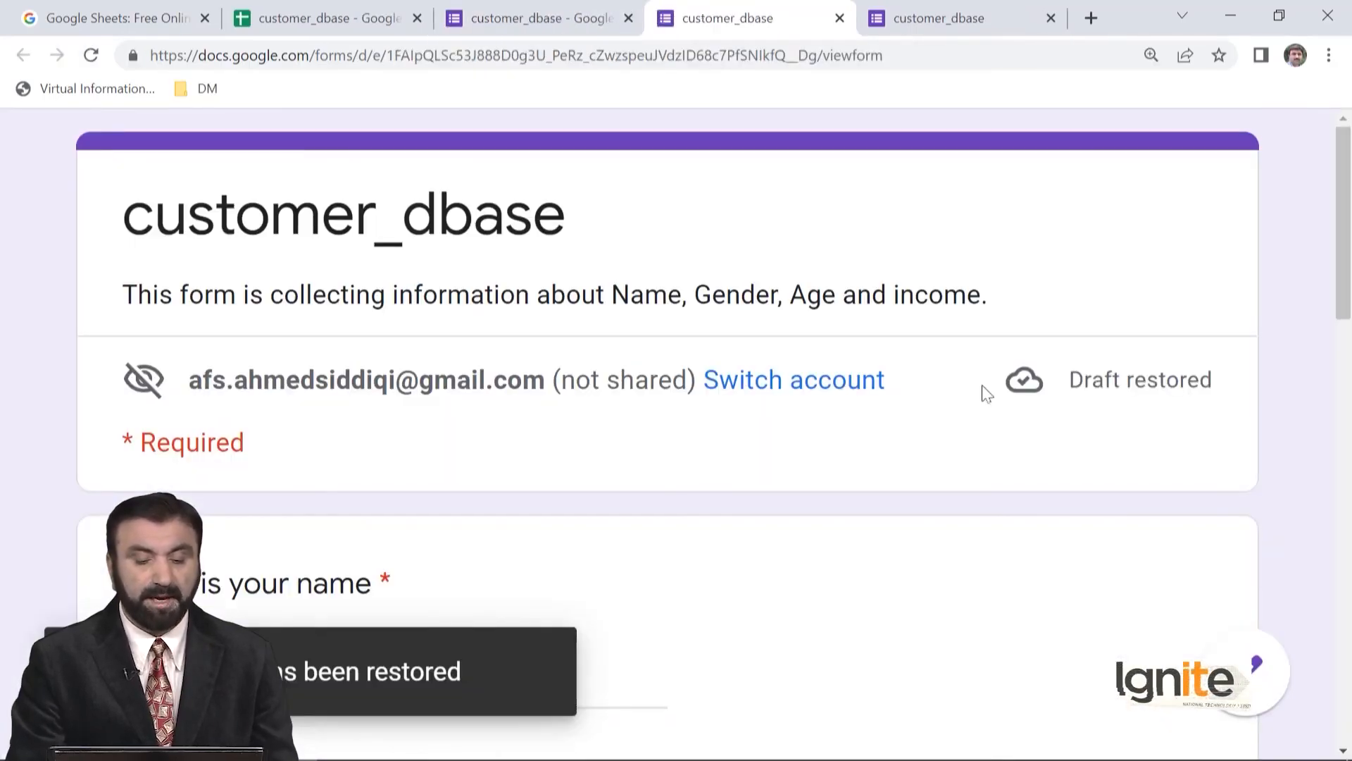
pyautogui.scroll(-10, 886, 411)
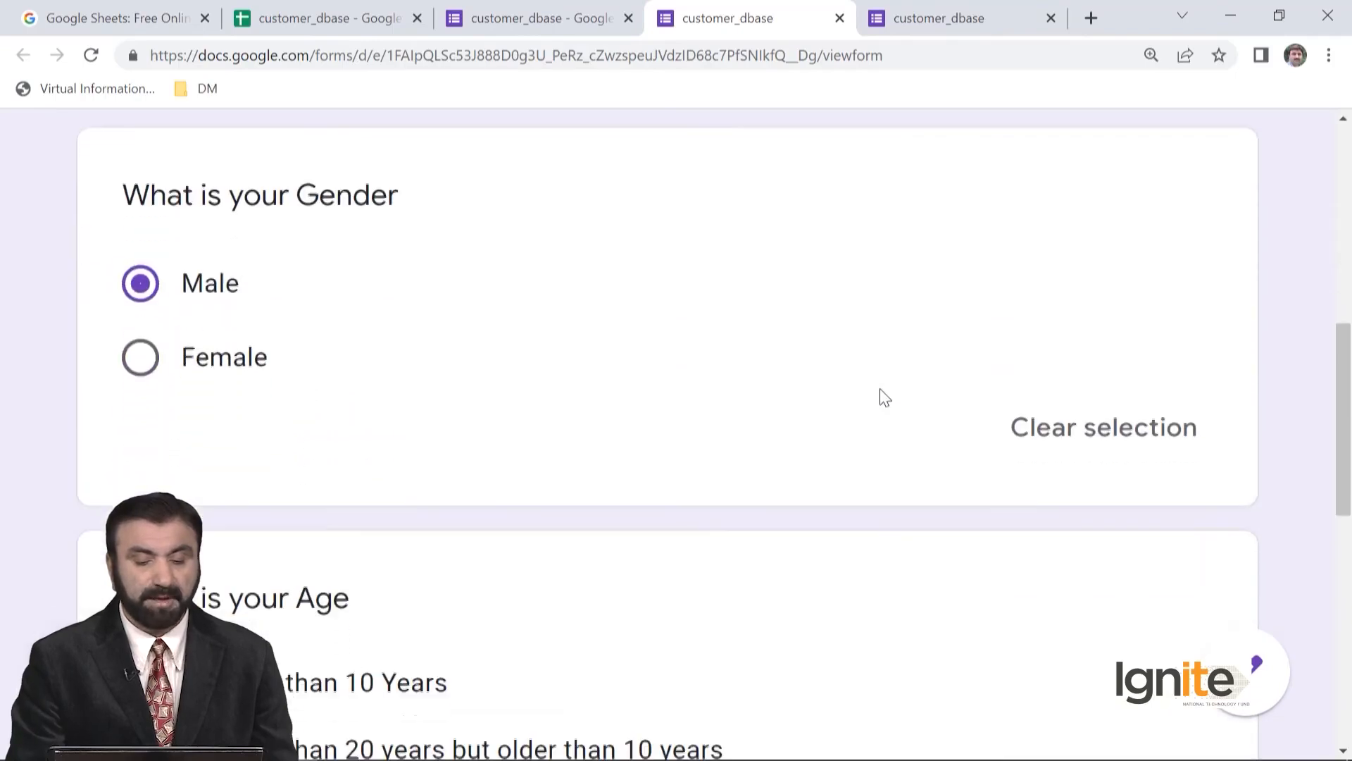
pyautogui.scroll(-4, 886, 398)
pyautogui.scroll(13, 885, 395)
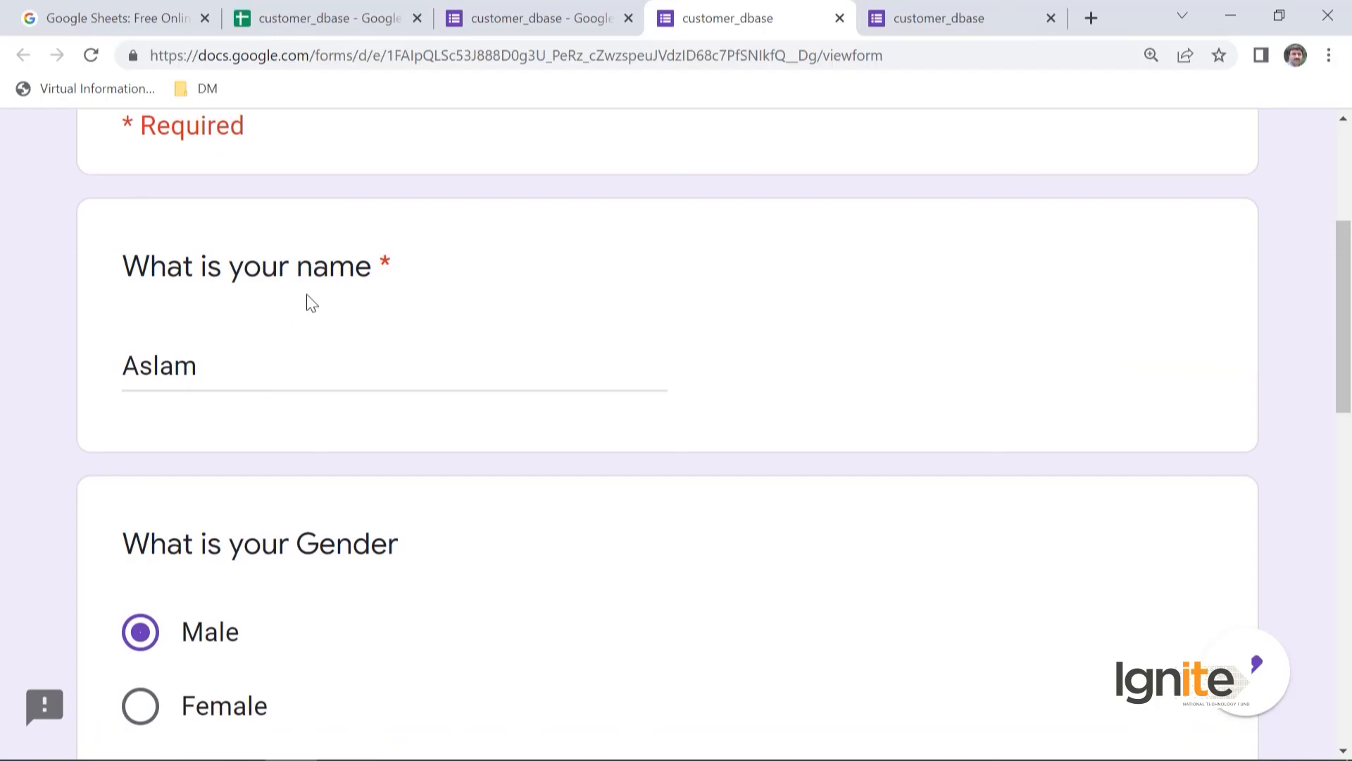
# - Replace the text in the income answer with 25000 and submit the completed form response
pyautogui.scroll(-4, 326, 365)
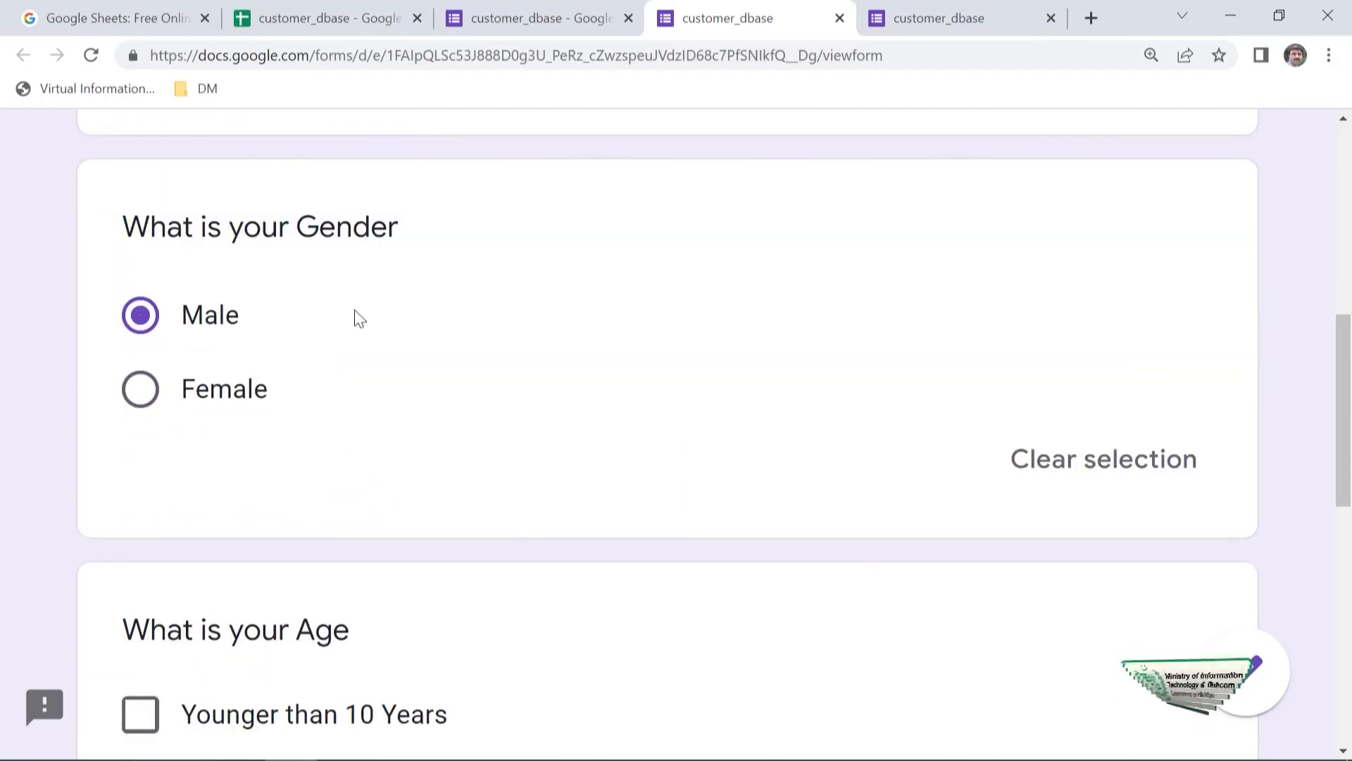
pyautogui.scroll(-4, 357, 316)
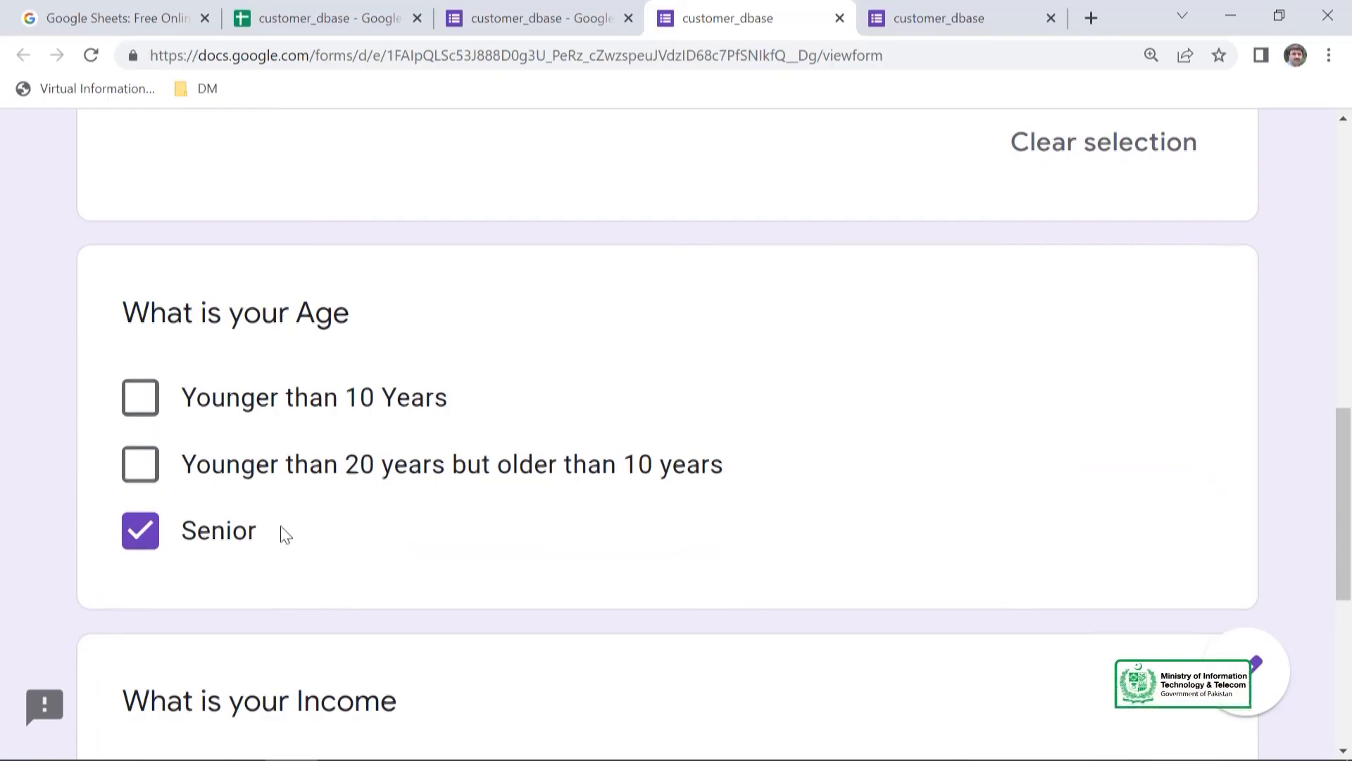
pyautogui.scroll(-4, 285, 535)
pyautogui.click(243, 494)
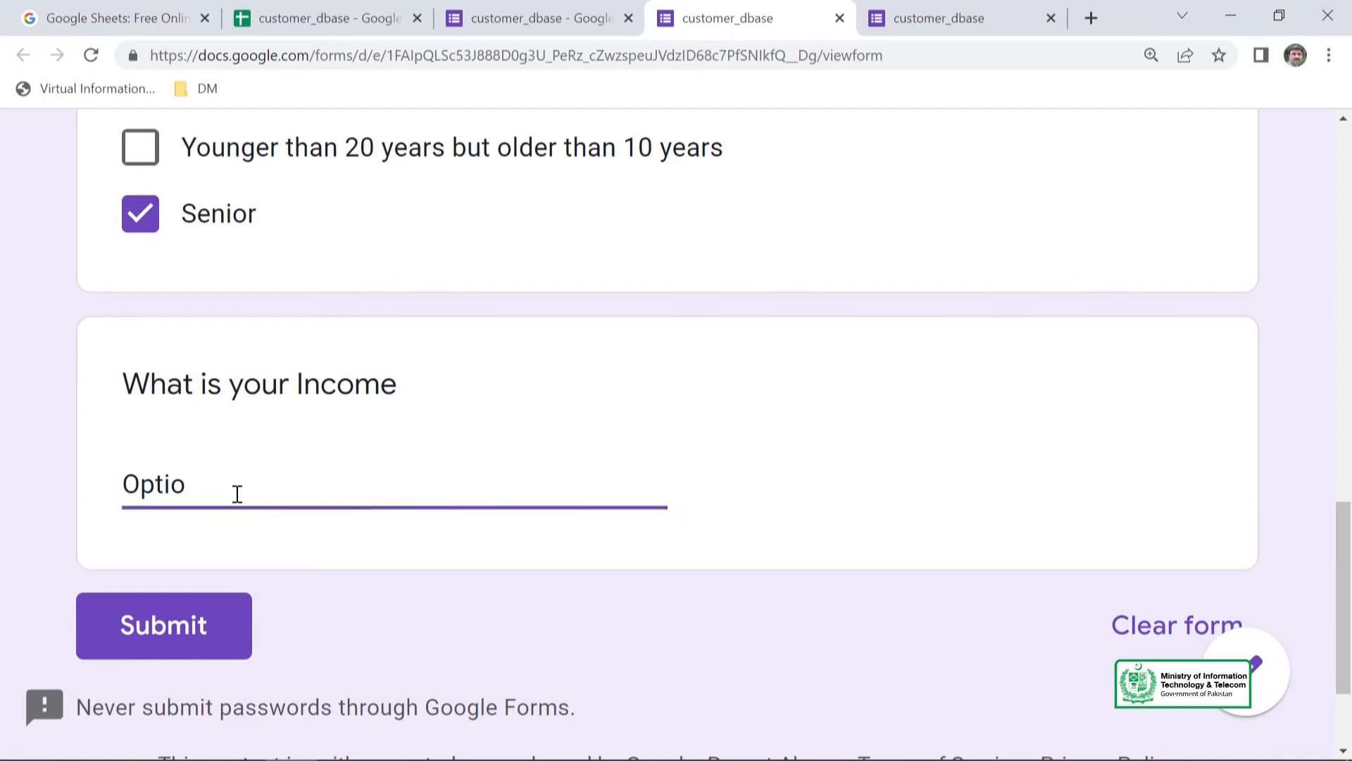
pyautogui.press('BackSpace')
pyautogui.press('BackSpace')
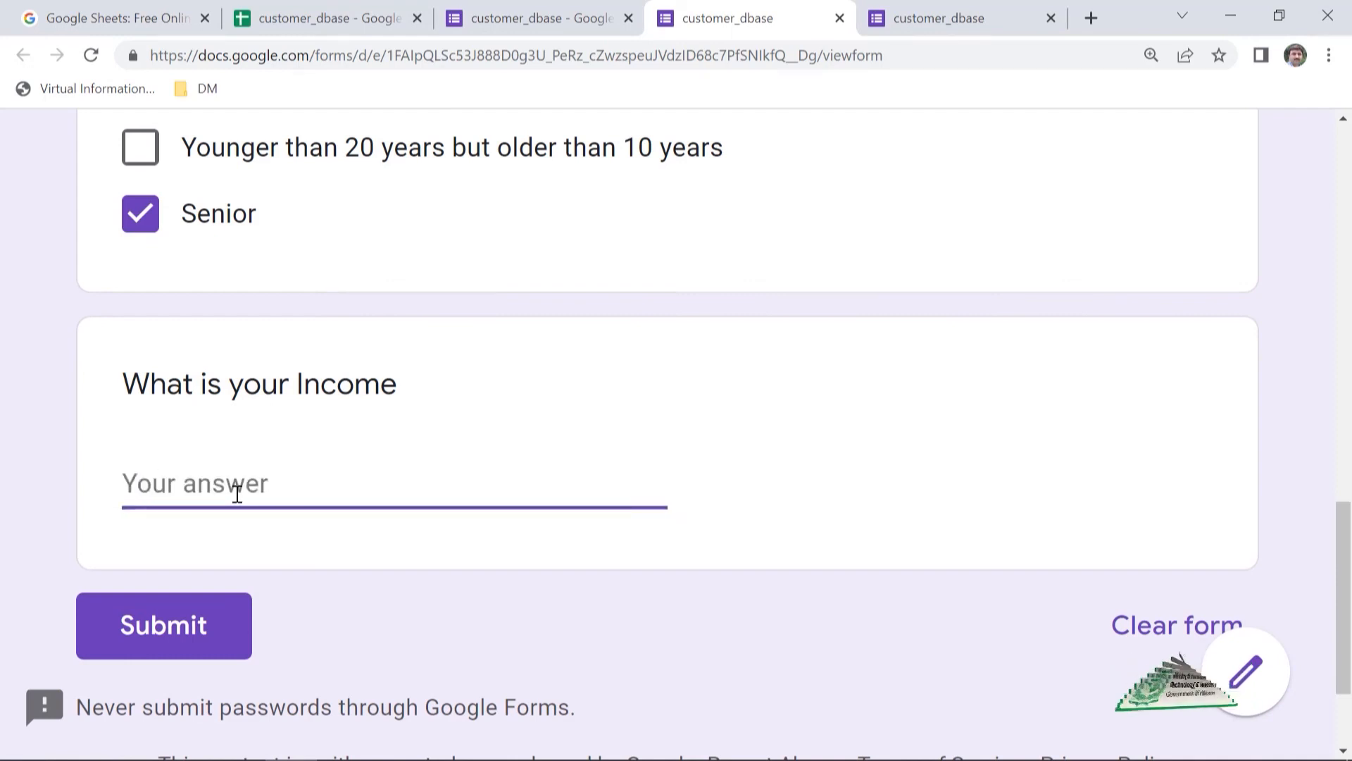
pyautogui.write('25000')
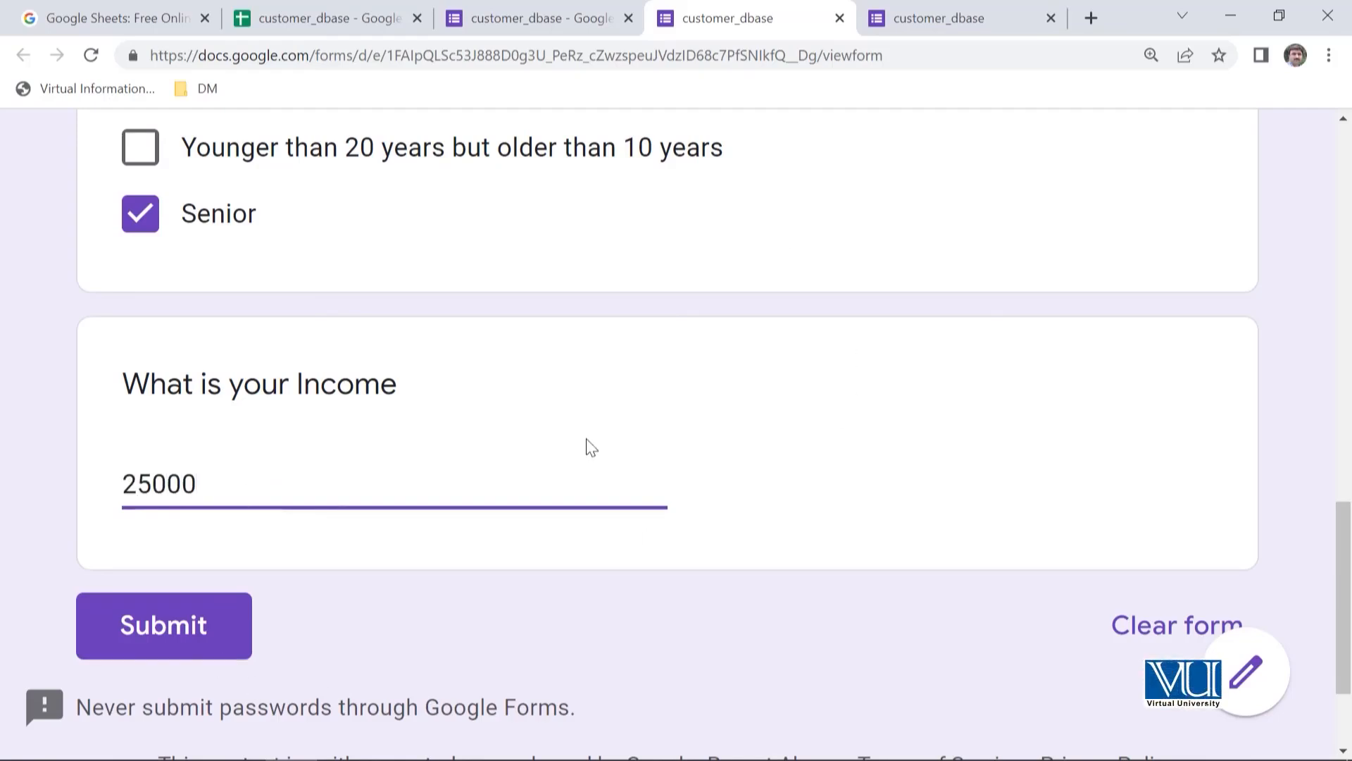
pyautogui.click(167, 632)
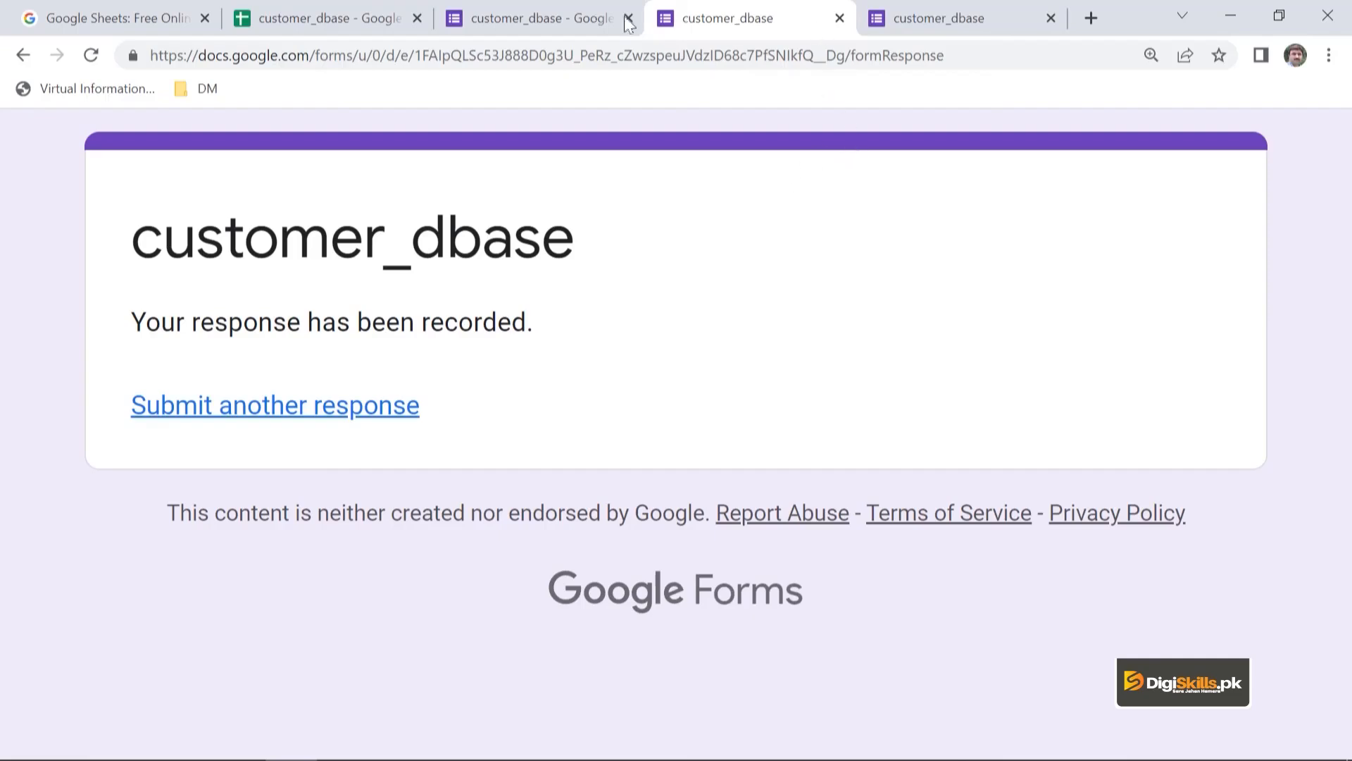
# - Return to the form editor and examine the response summary for the name, gender, age and income questions
pyautogui.click(959, 21)
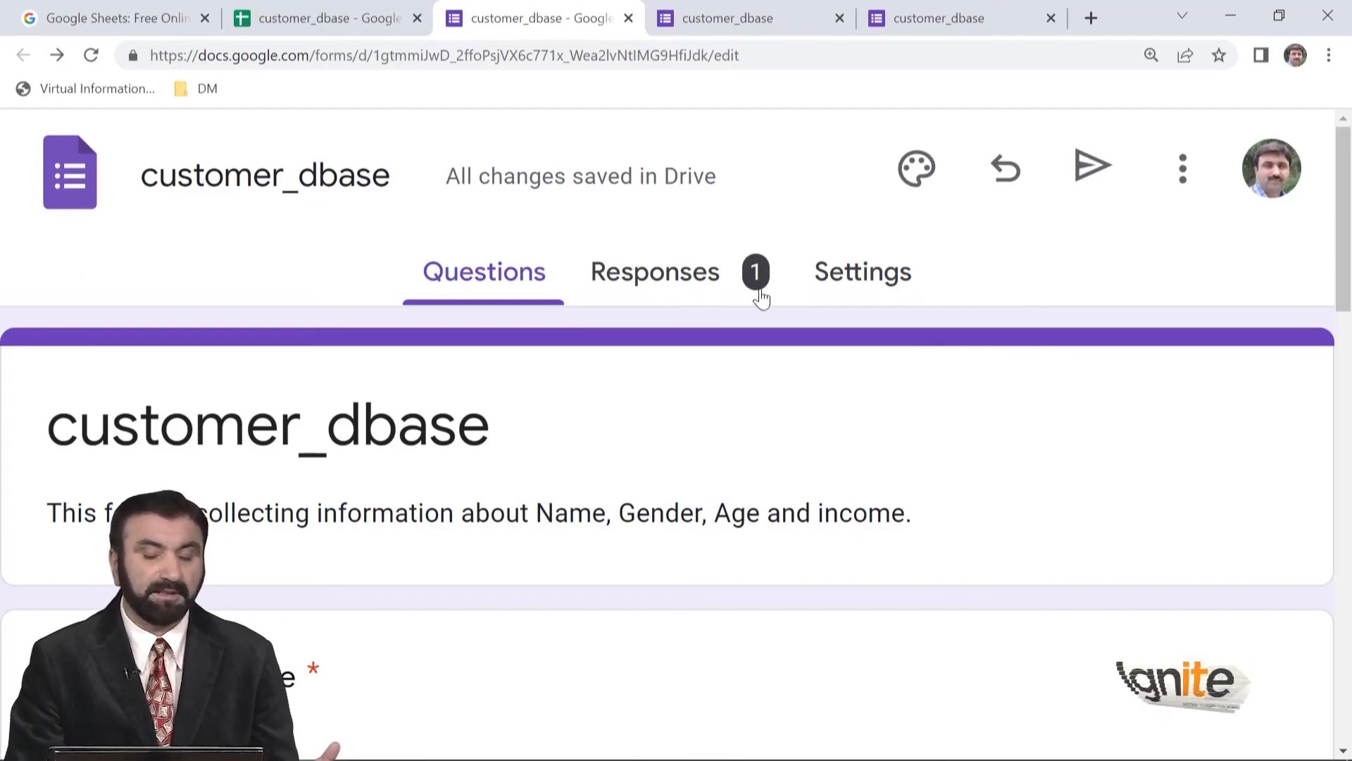
pyautogui.click(703, 289)
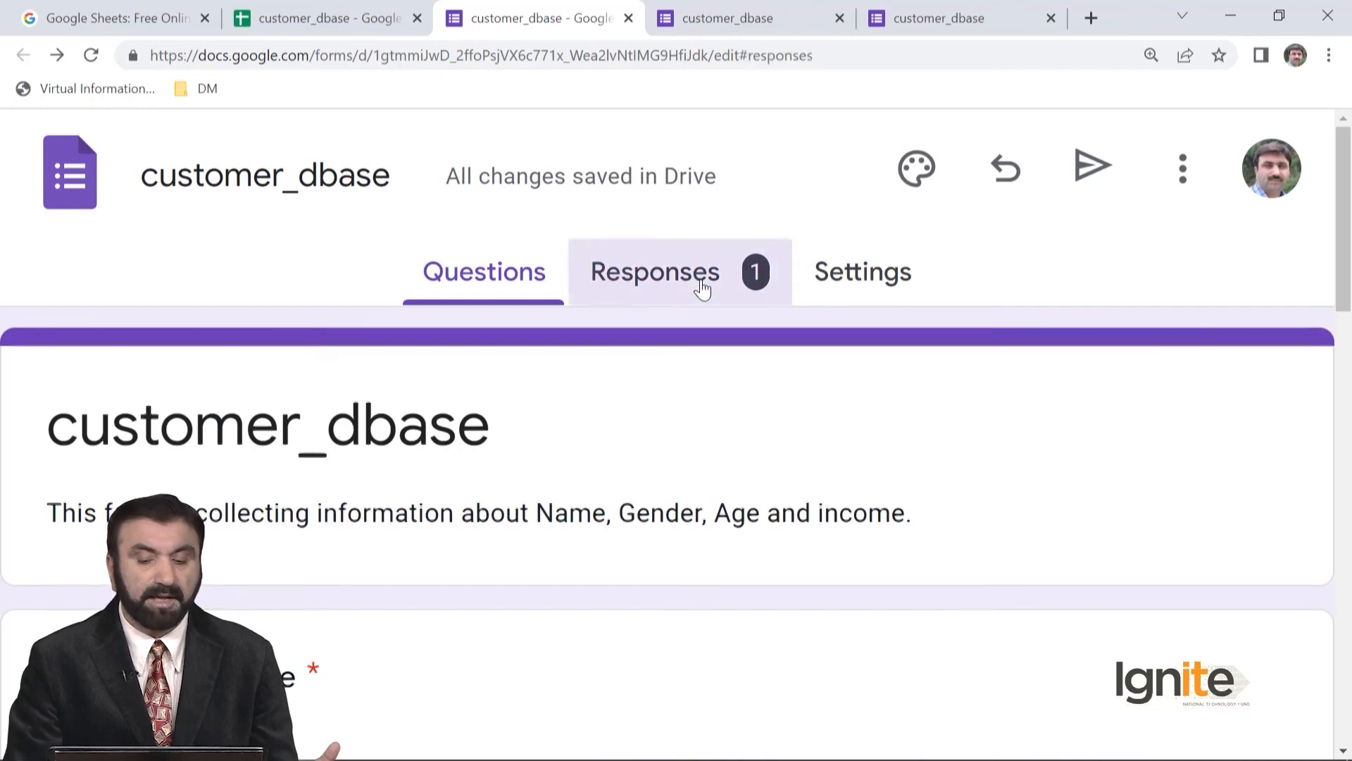
pyautogui.scroll(-15, 783, 533)
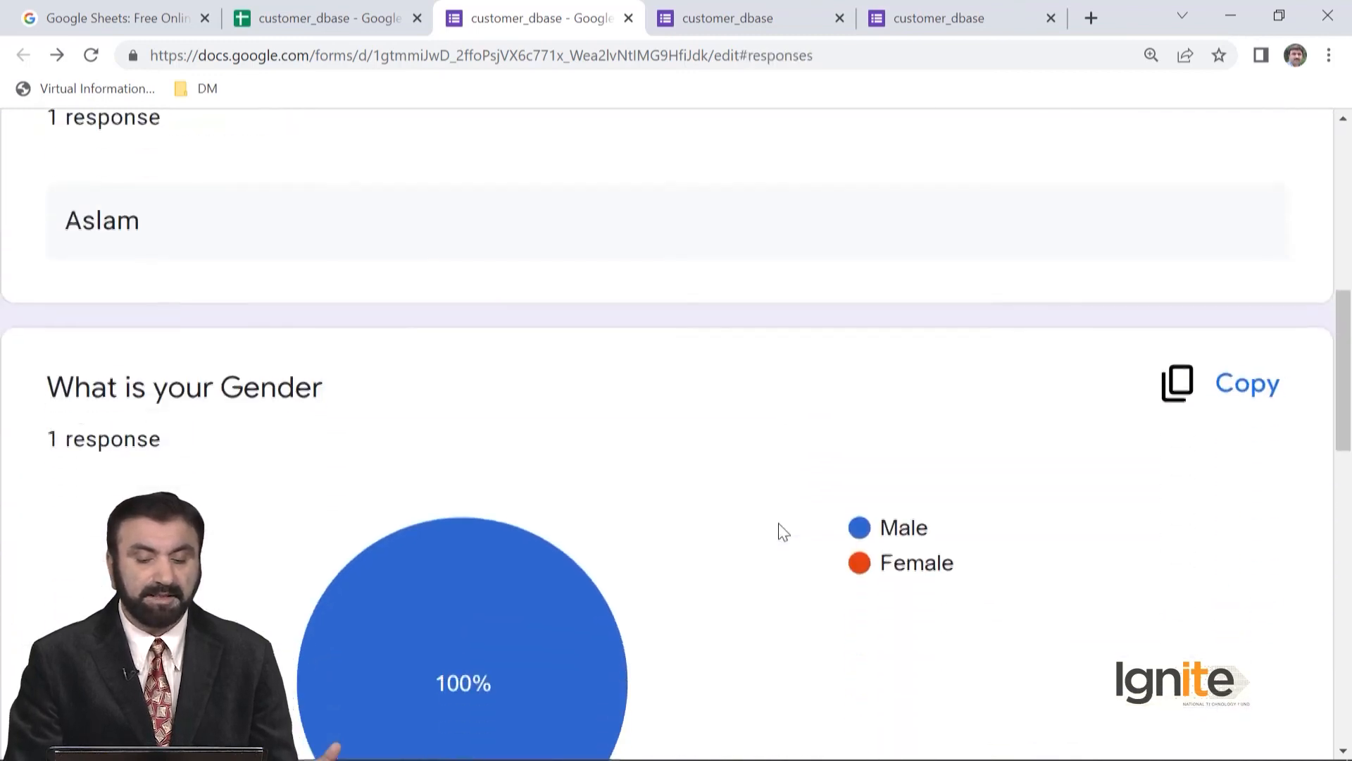
pyautogui.scroll(-10, 783, 533)
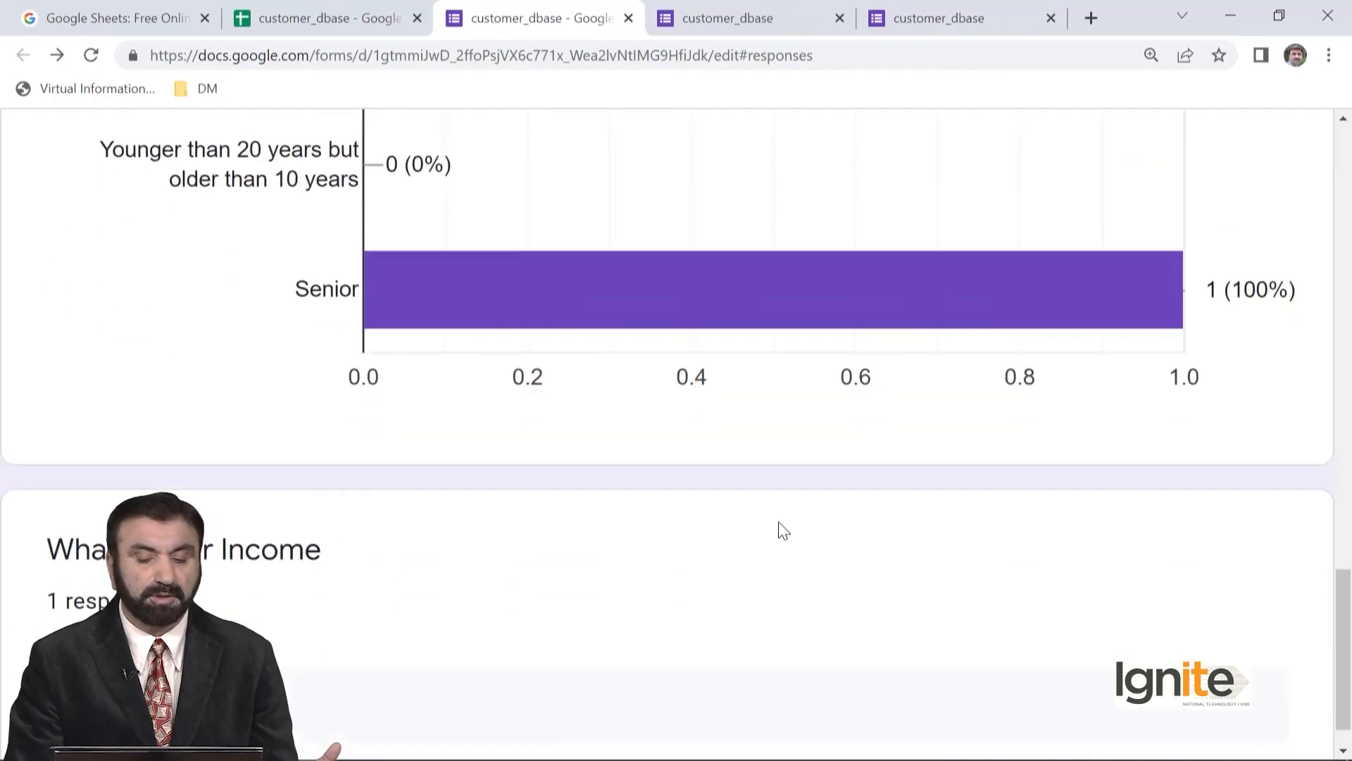
pyautogui.scroll(10, 783, 532)
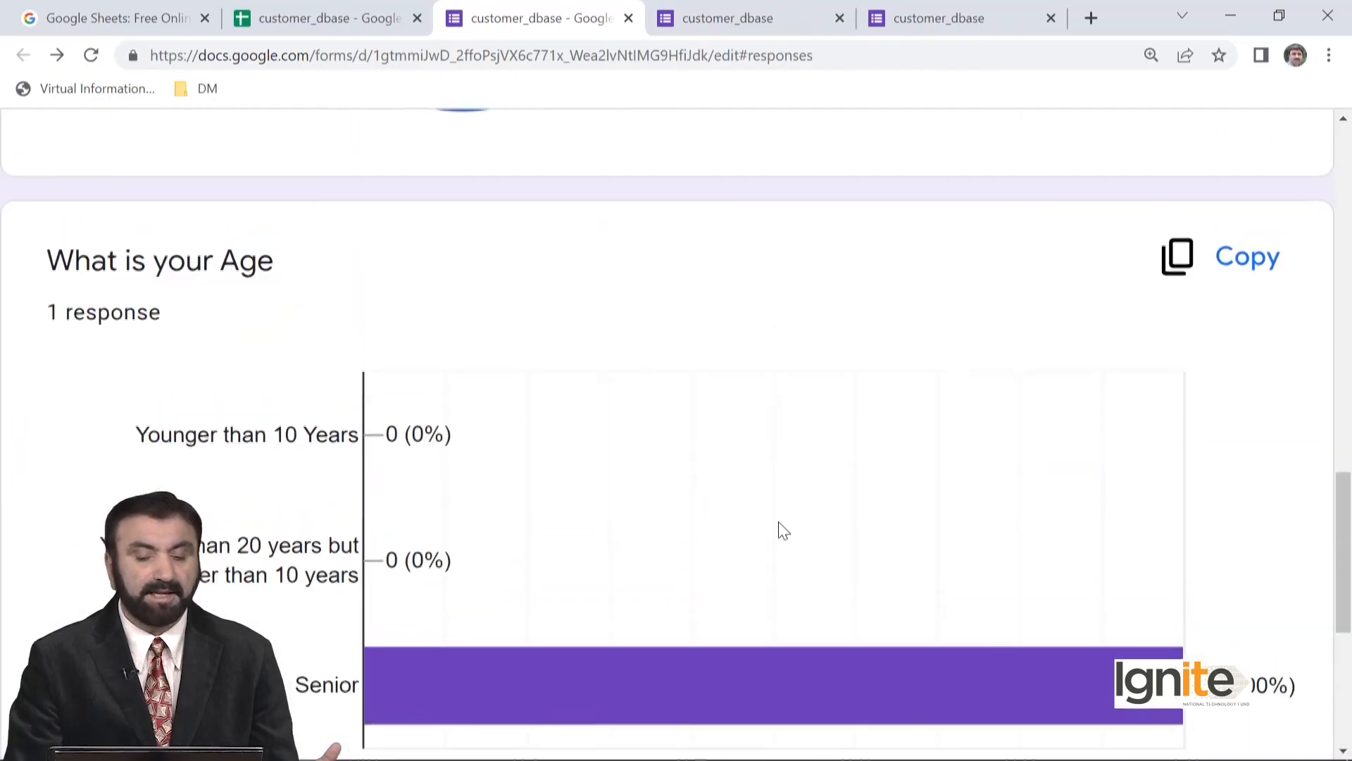
pyautogui.scroll(5, 784, 532)
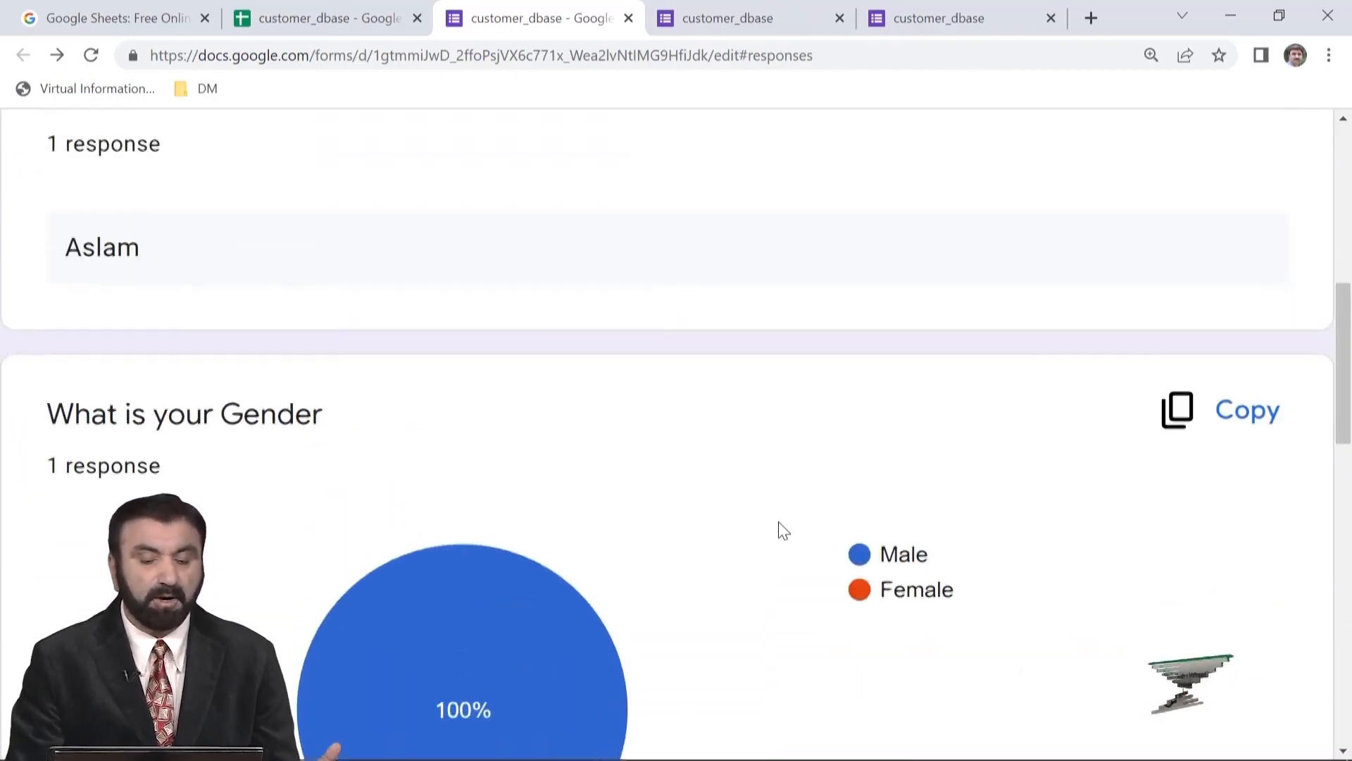
pyautogui.scroll(-10, 784, 532)
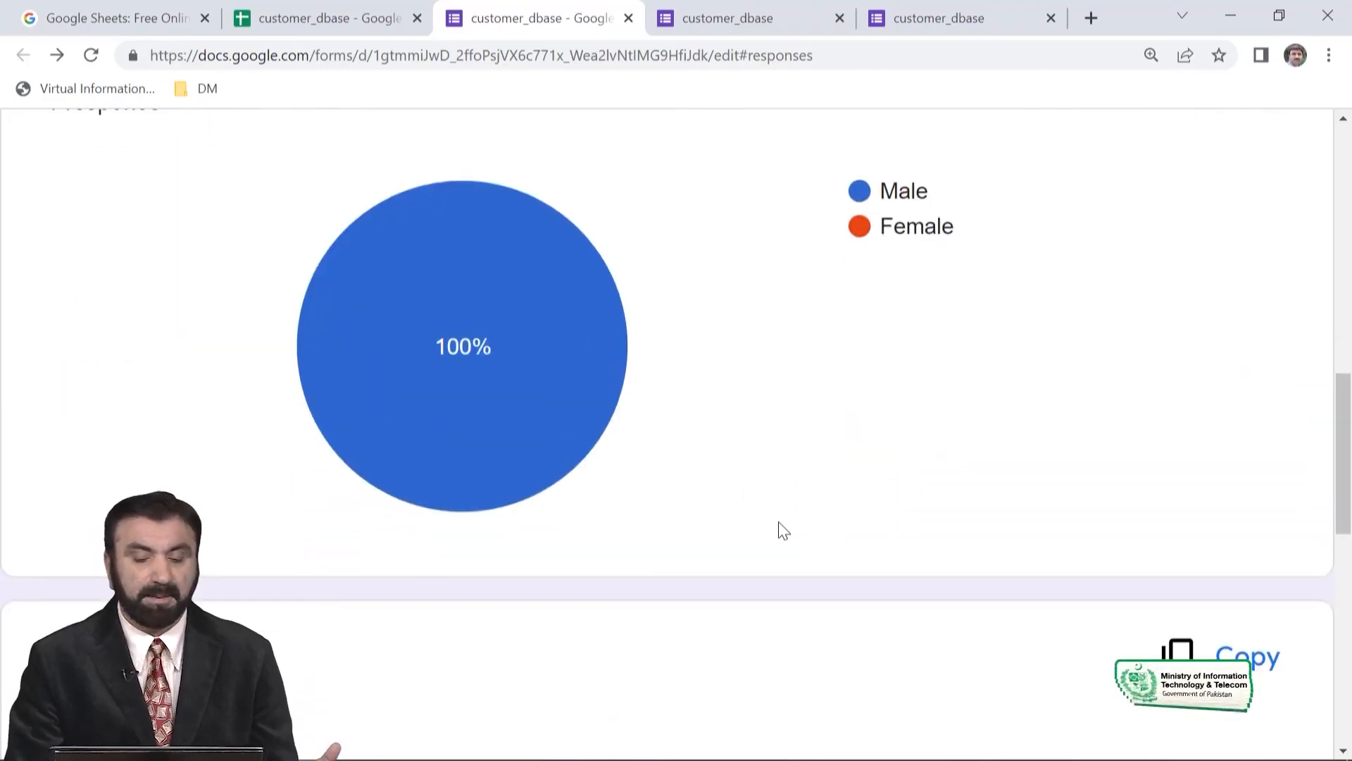
# - Open the form's responses in the linked customer_dbase spreadsheet and examine the recorded answers from timestamp to income
pyautogui.scroll(5, 780, 529)
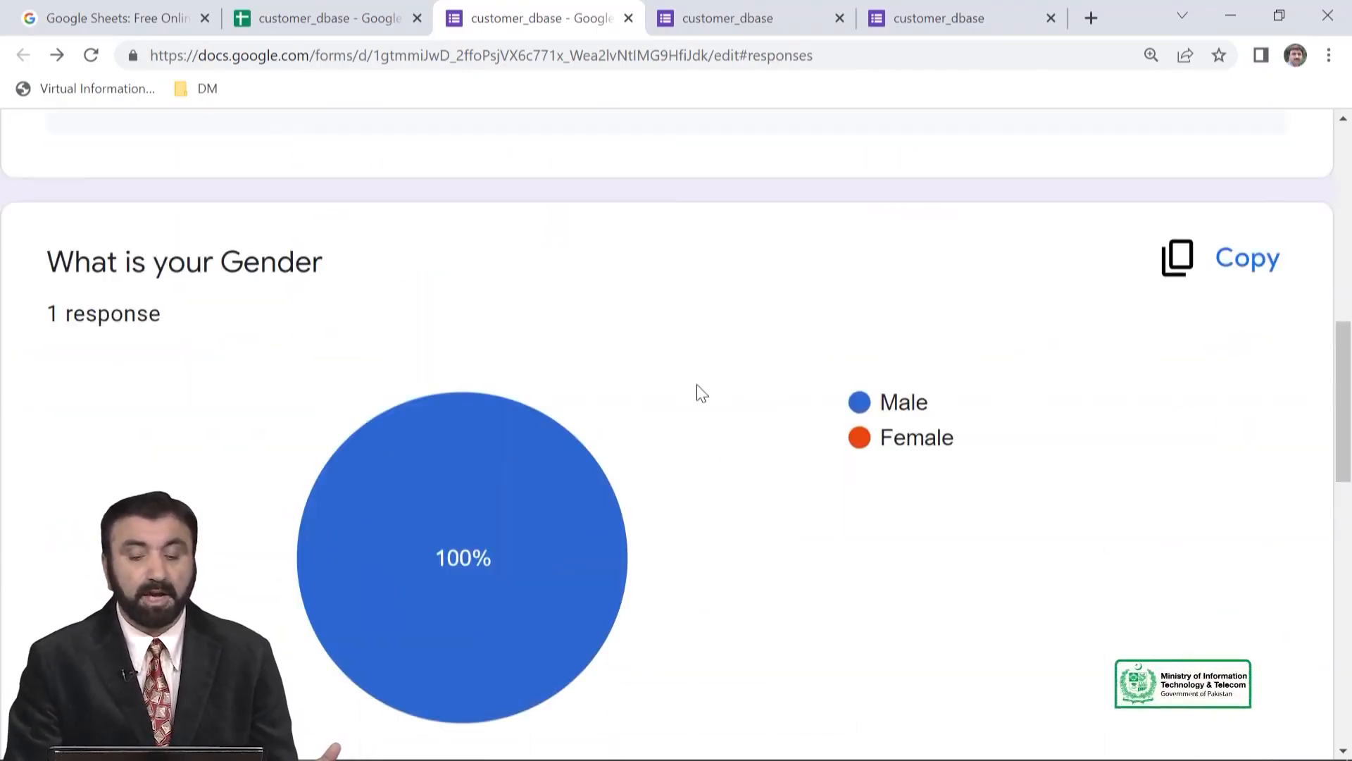
pyautogui.scroll(6, 699, 391)
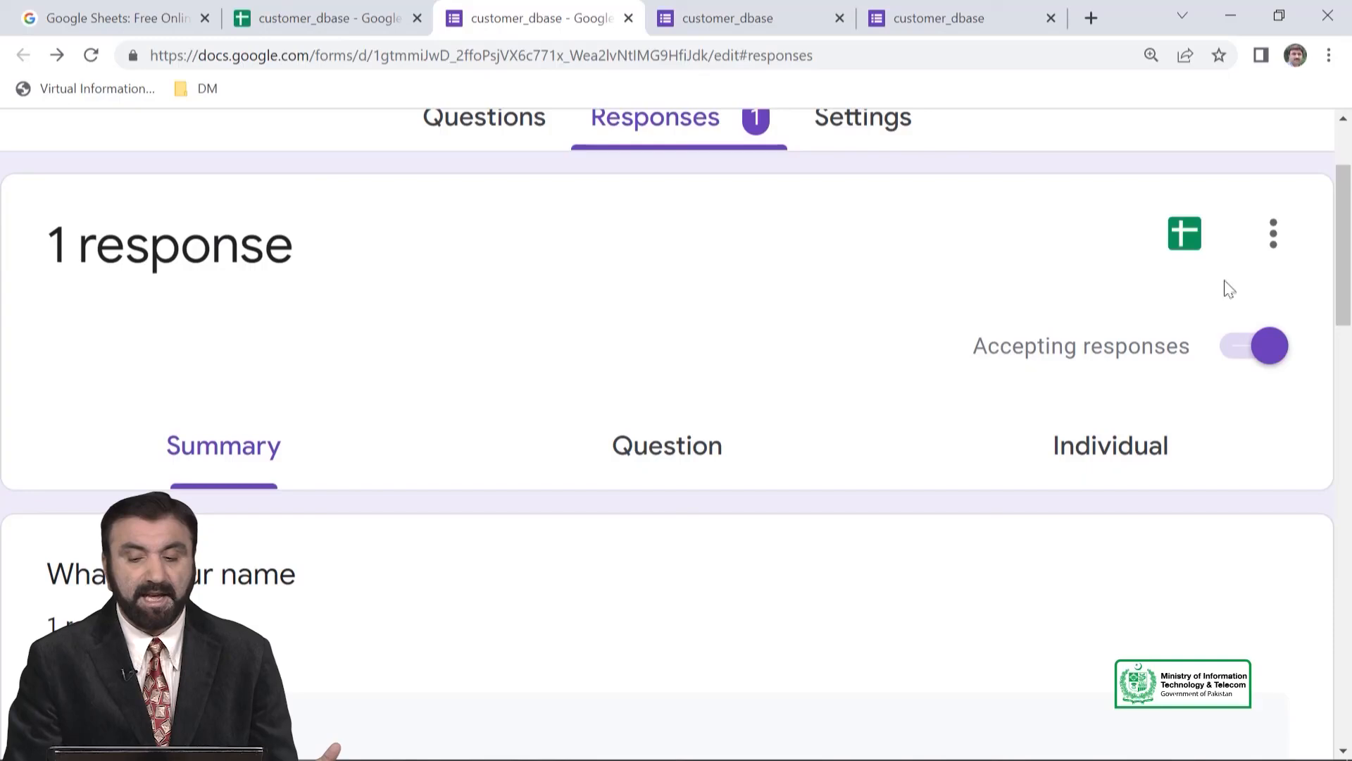
pyautogui.click(1186, 241)
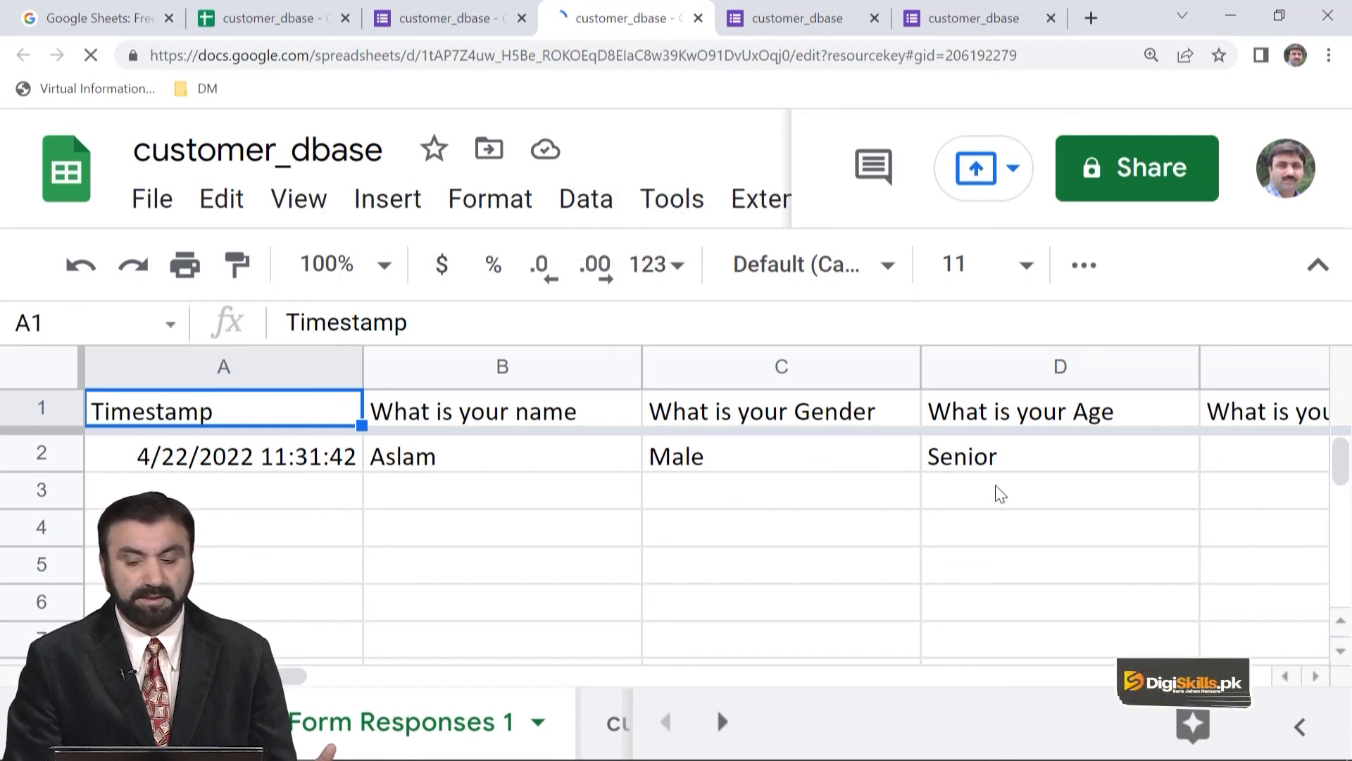
pyautogui.click(1314, 676)
pyautogui.click(1314, 676)
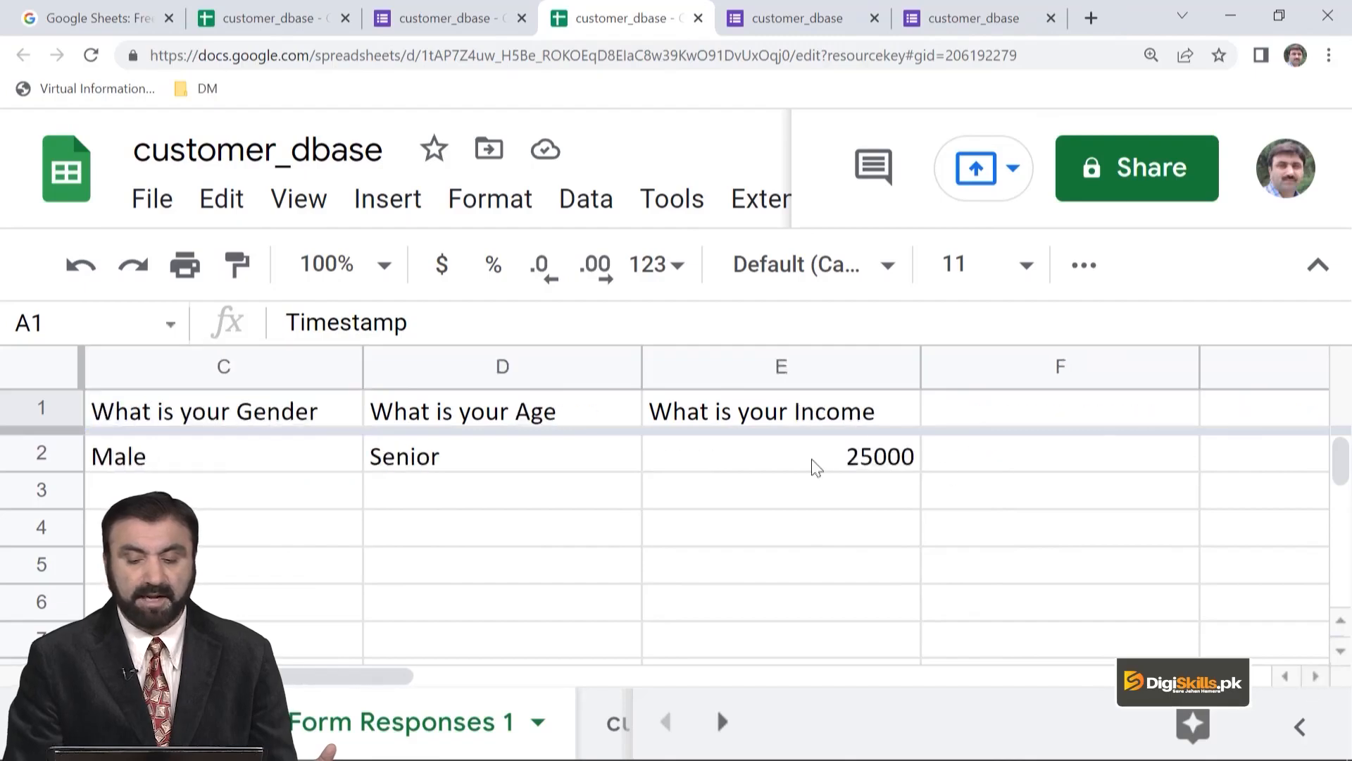
pyautogui.scroll(-1, 208, 545)
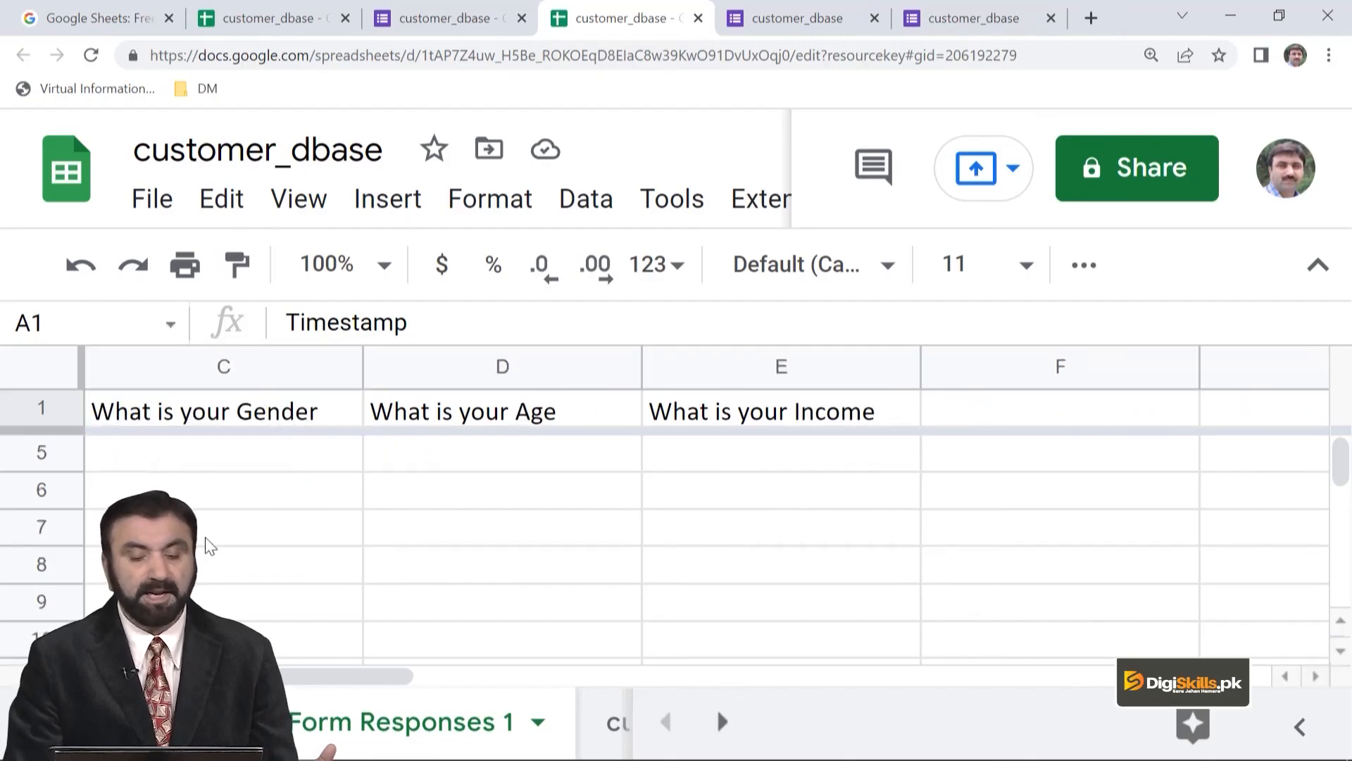
pyautogui.scroll(4, 215, 539)
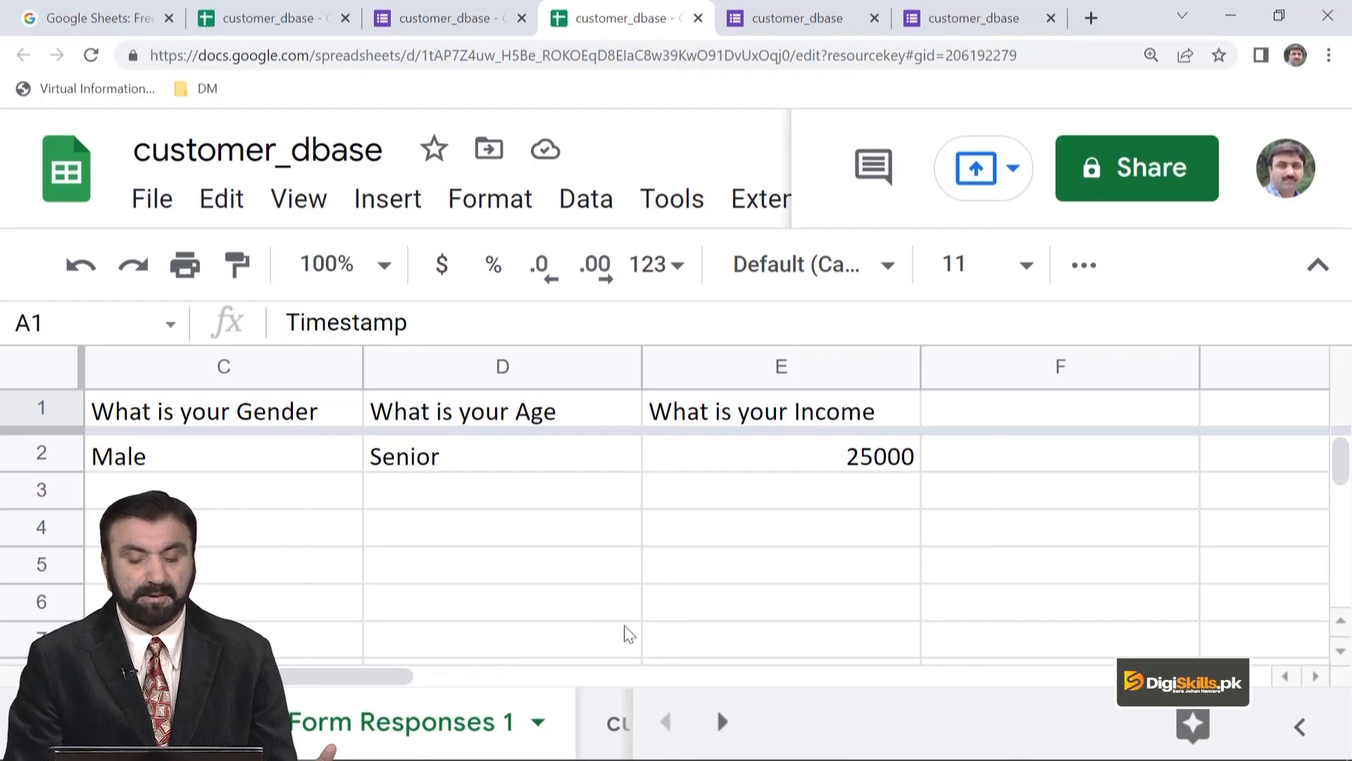
pyautogui.moveTo(378, 670); pyautogui.dragTo(273, 675)
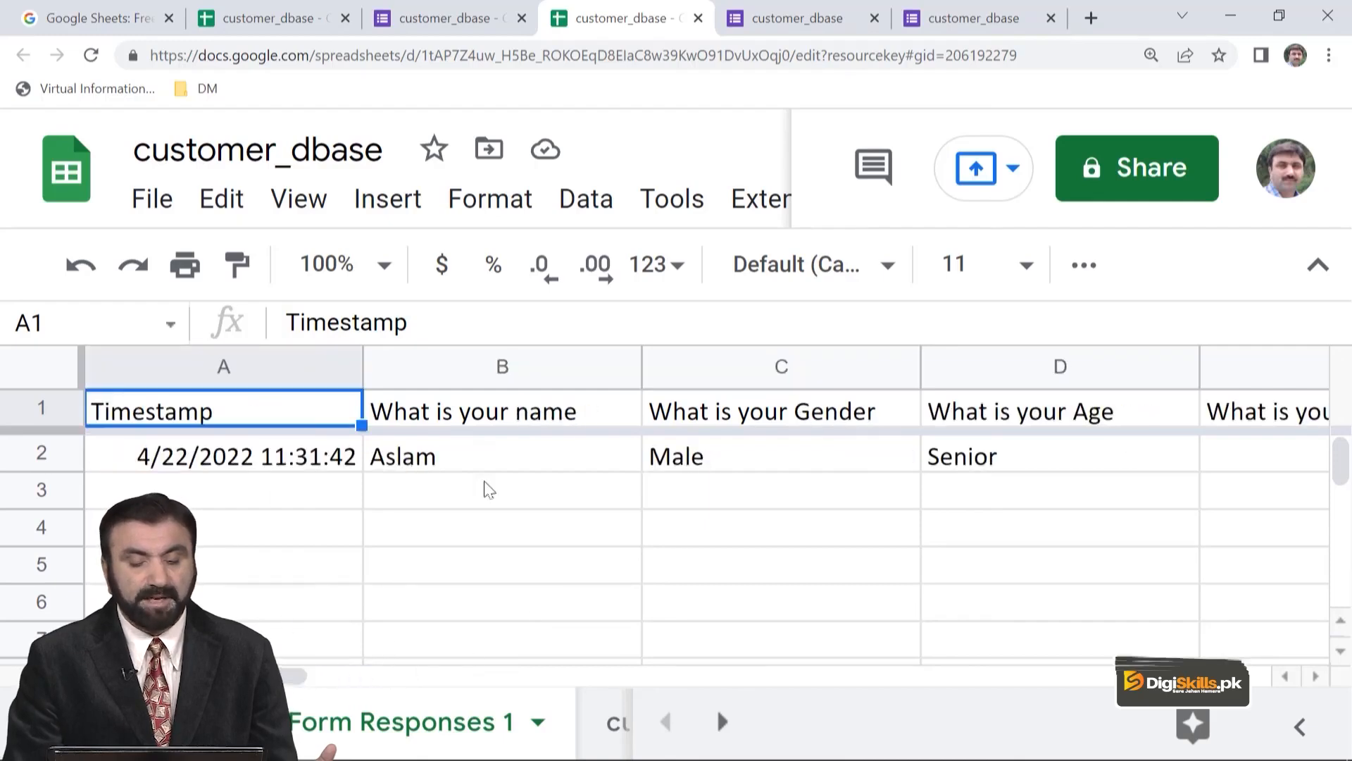